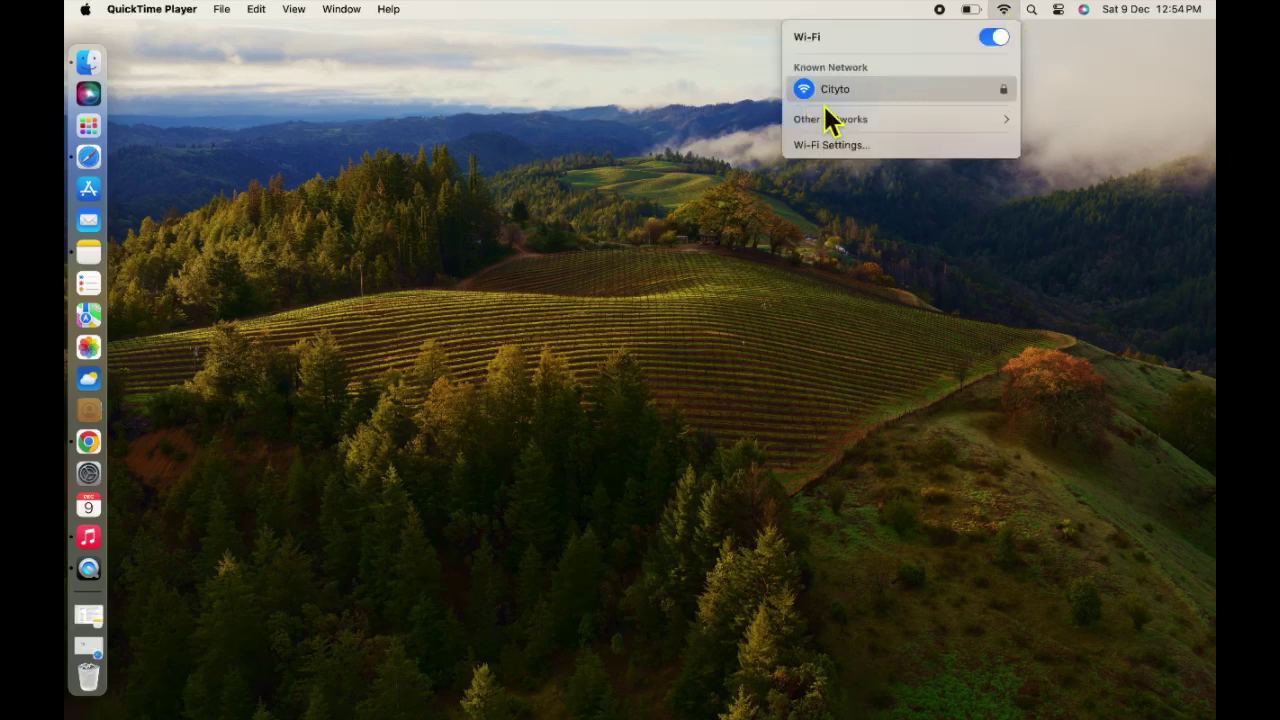
Bring Safari back, load Google from Favourites and check the Wi-Fi menu's connection.
{"action": "left_click", "coordinate": [400, 371]}
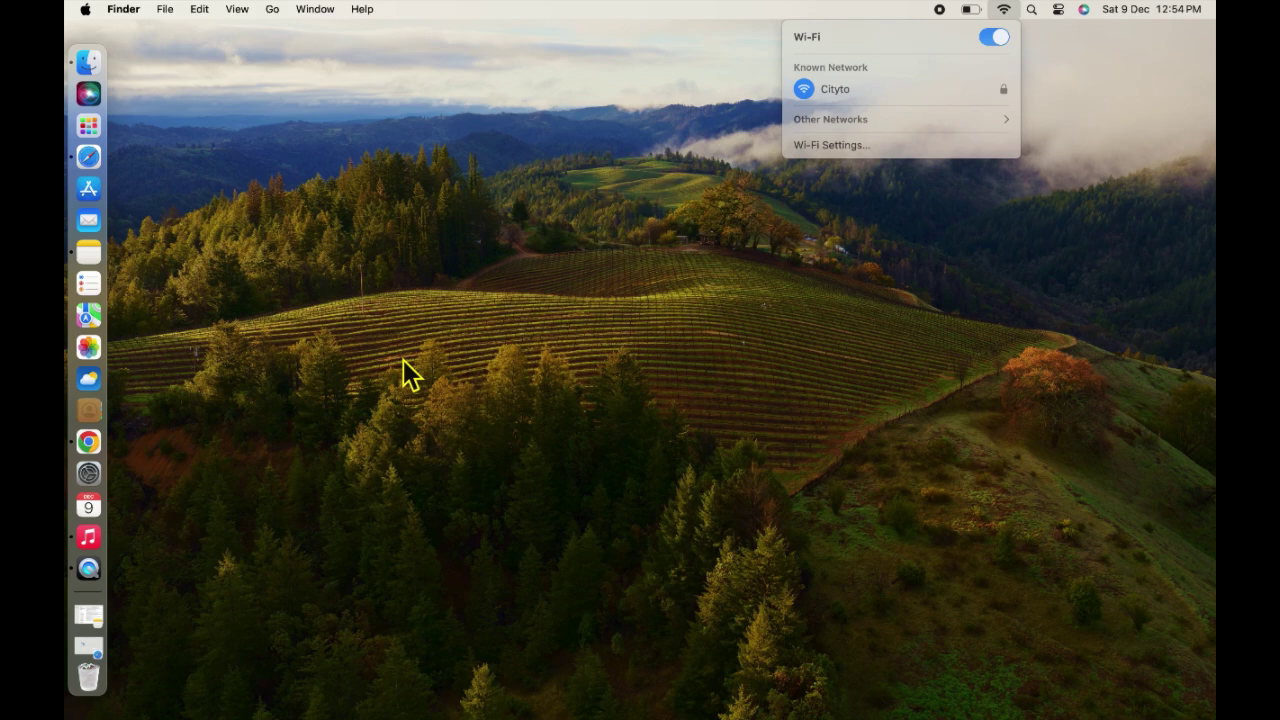
{"action": "left_click", "coordinate": [90, 650]}
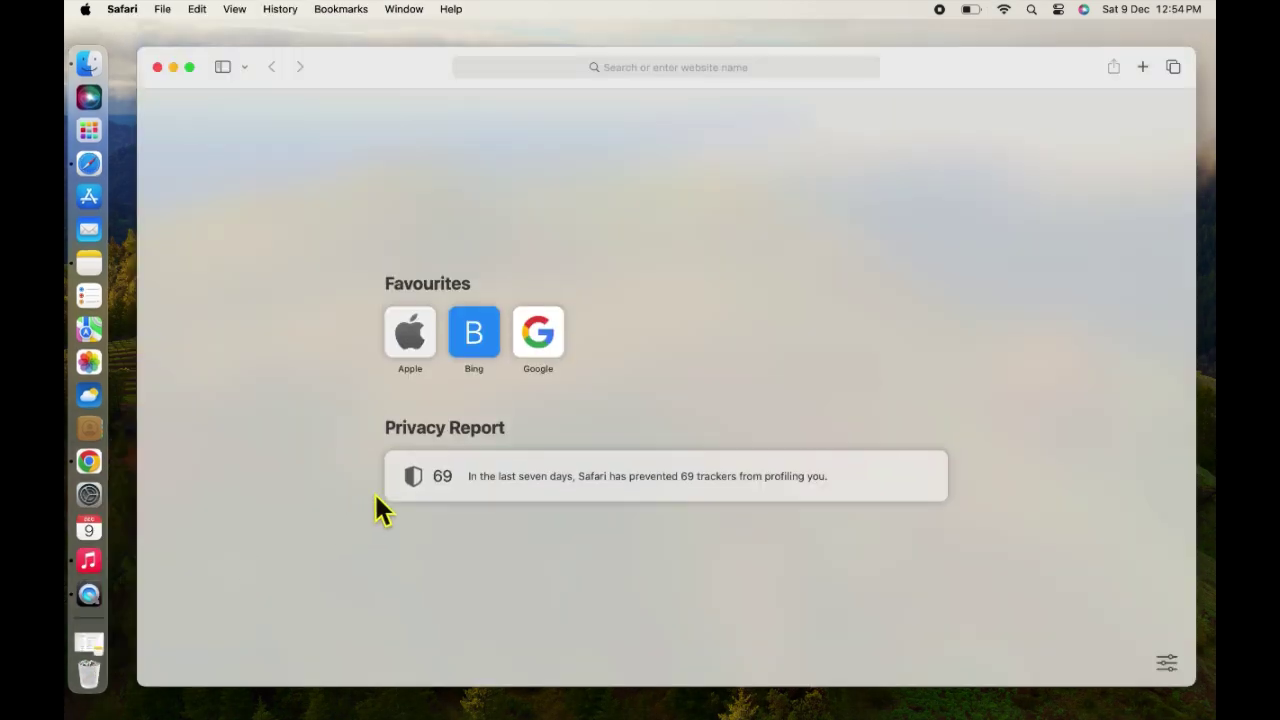
{"action": "left_click", "coordinate": [540, 340]}
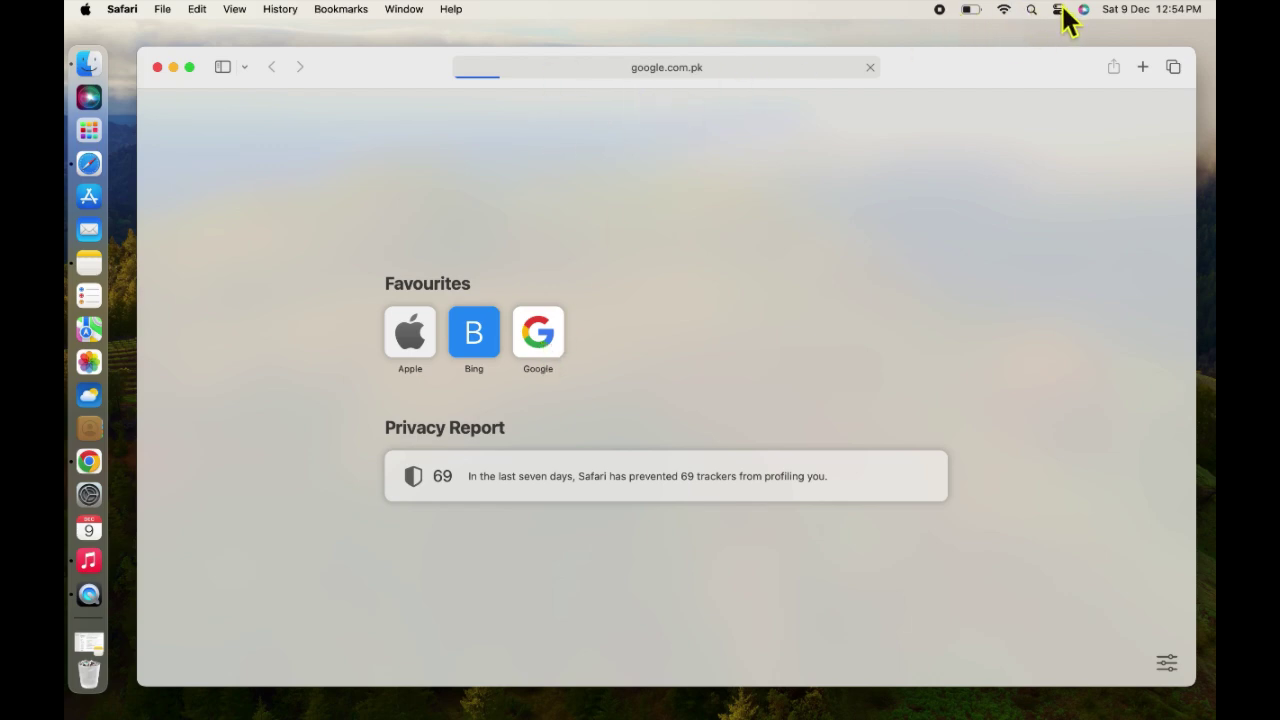
{"action": "left_click", "coordinate": [1006, 14]}
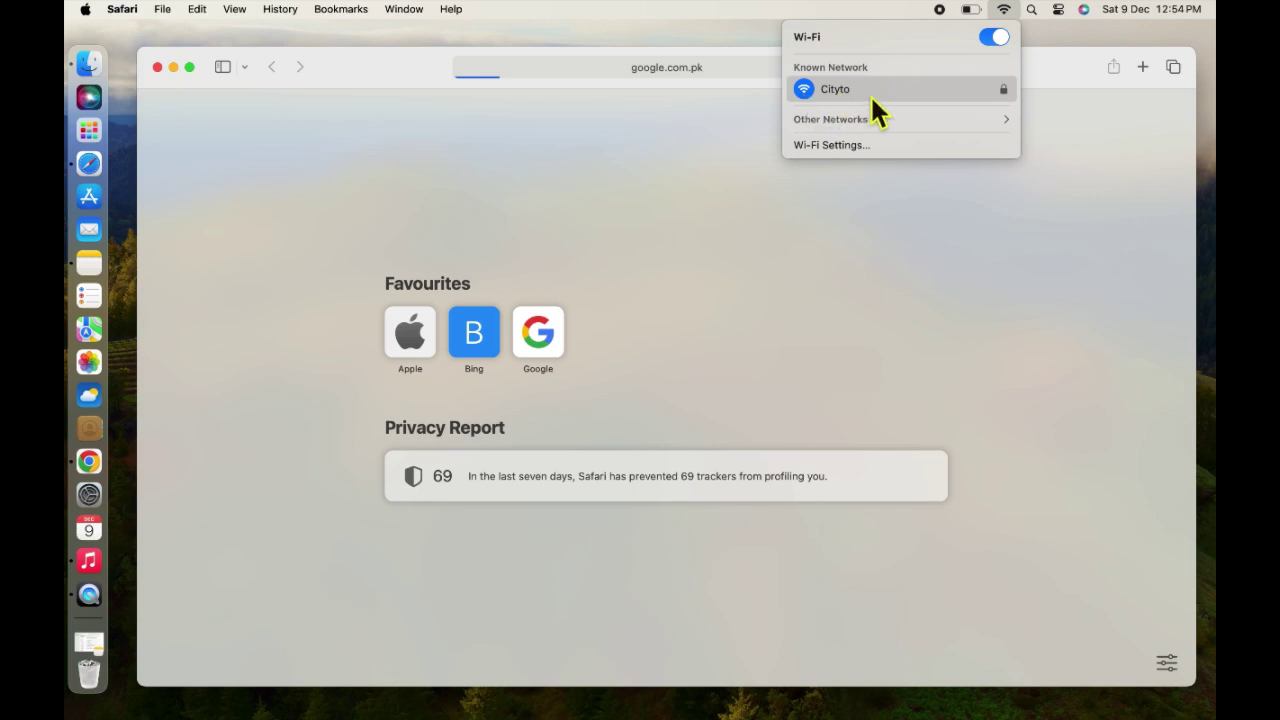
{"action": "left_click", "coordinate": [817, 259]}
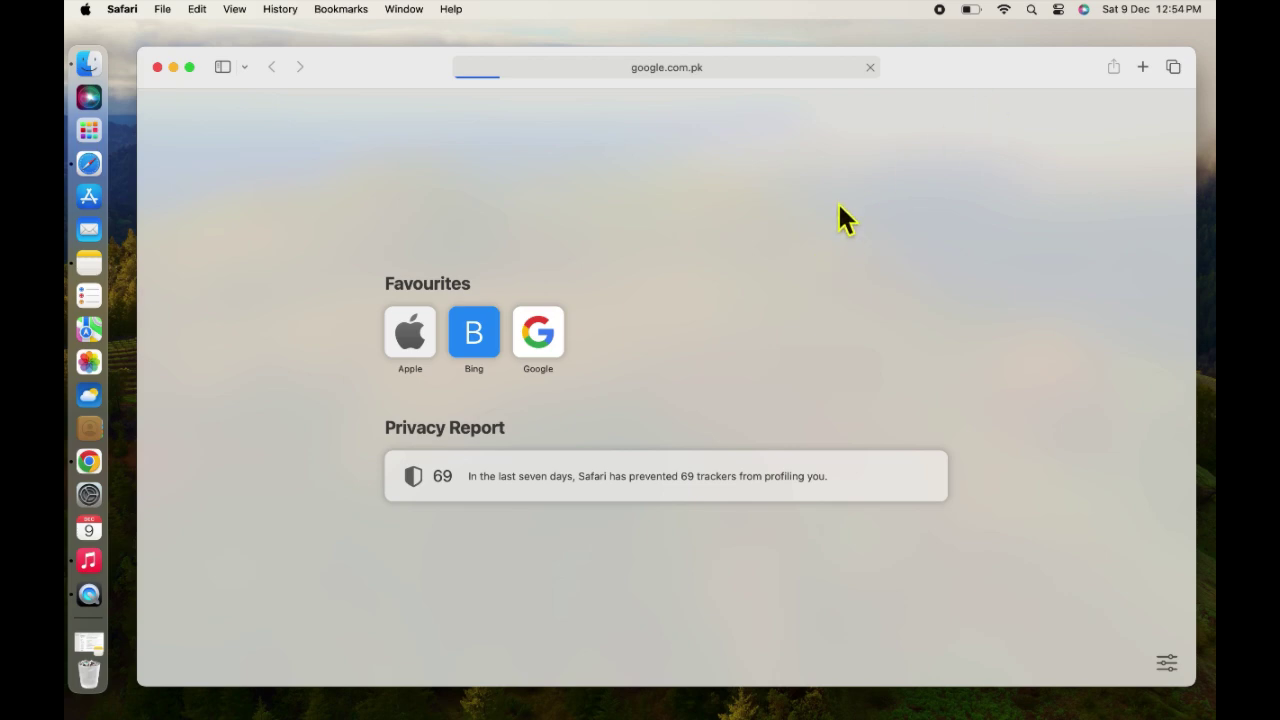
Launch System Settings from the Apple menu and show its Wi-Fi page.
{"action": "left_click", "coordinate": [88, 10]}
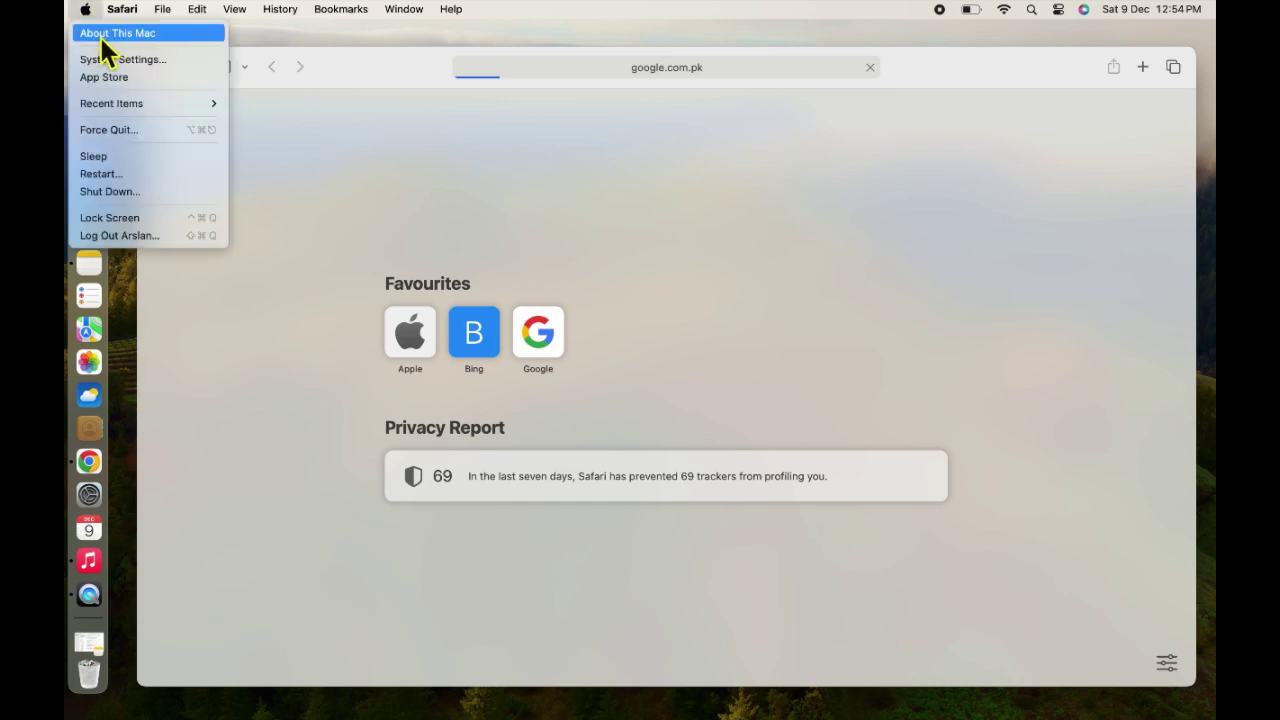
{"action": "left_click", "coordinate": [145, 64]}
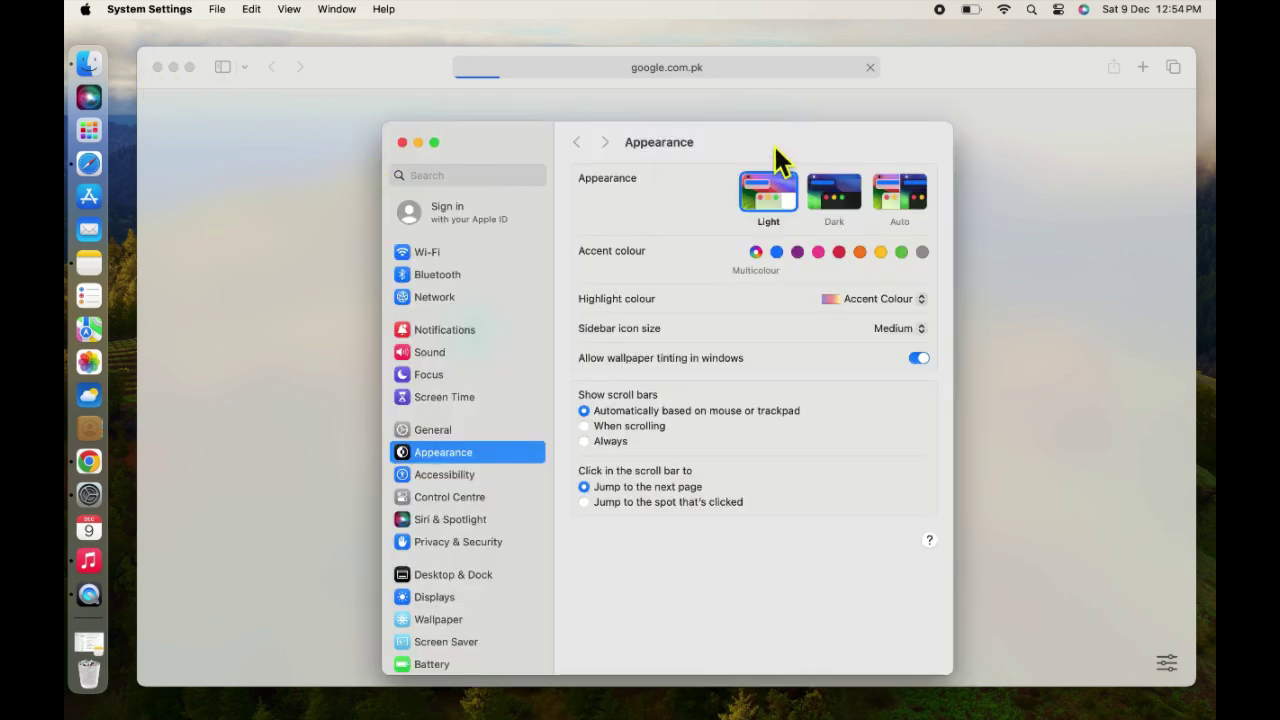
{"action": "left_click_drag", "start_coordinate": [775, 147], "coordinate": [764, 124]}
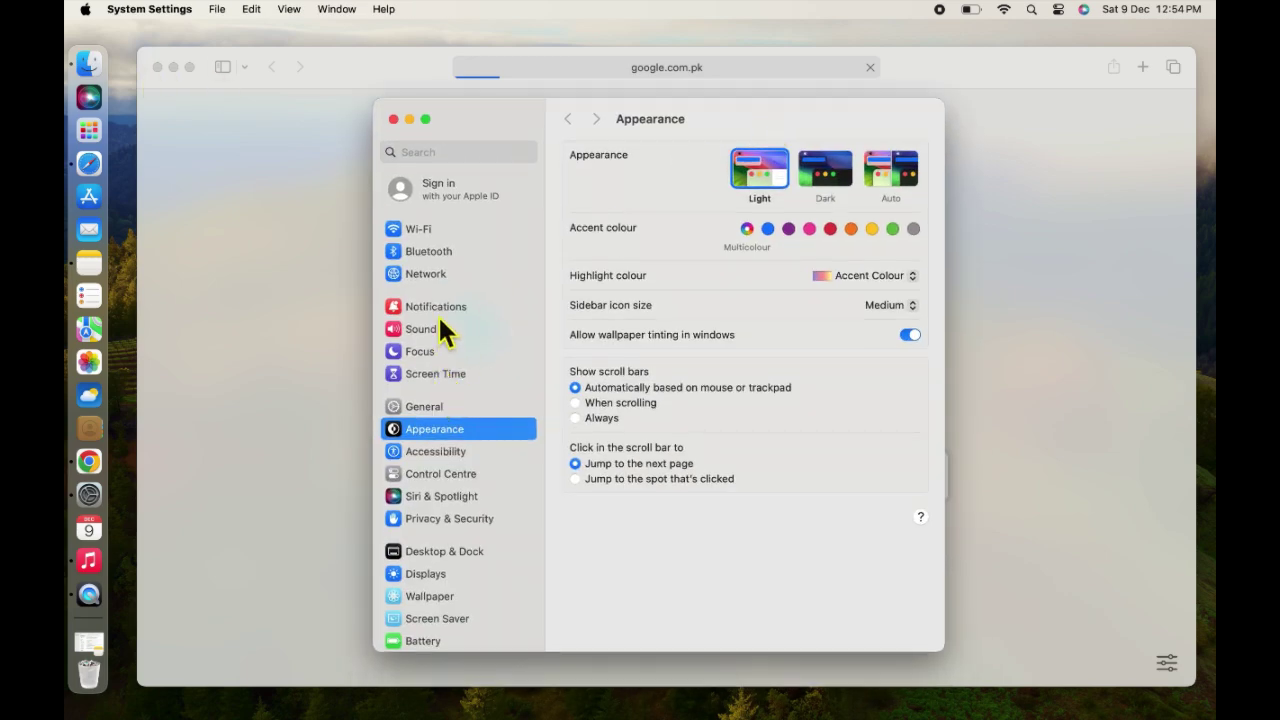
{"action": "left_click", "coordinate": [426, 231]}
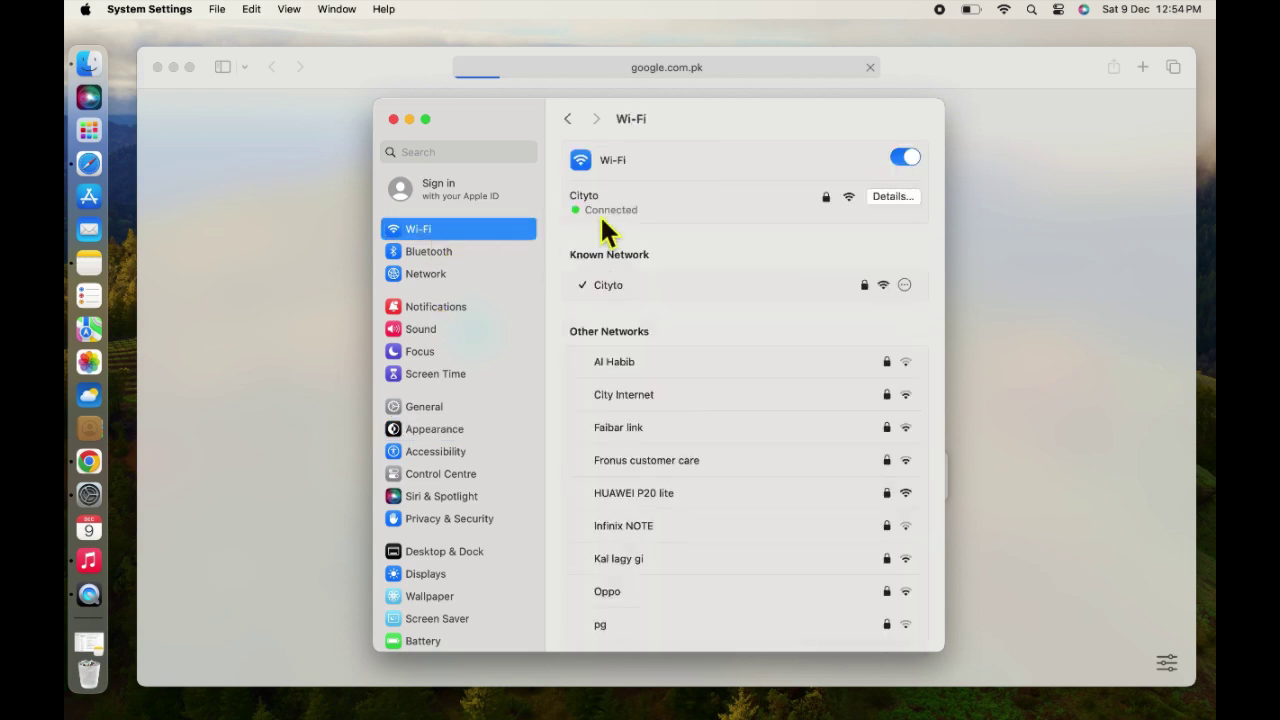
In Cityto's Details > DNS, re-enter 8.8.8.8 and add 8.8.4.4 as a second server.
{"action": "left_click", "coordinate": [903, 196]}
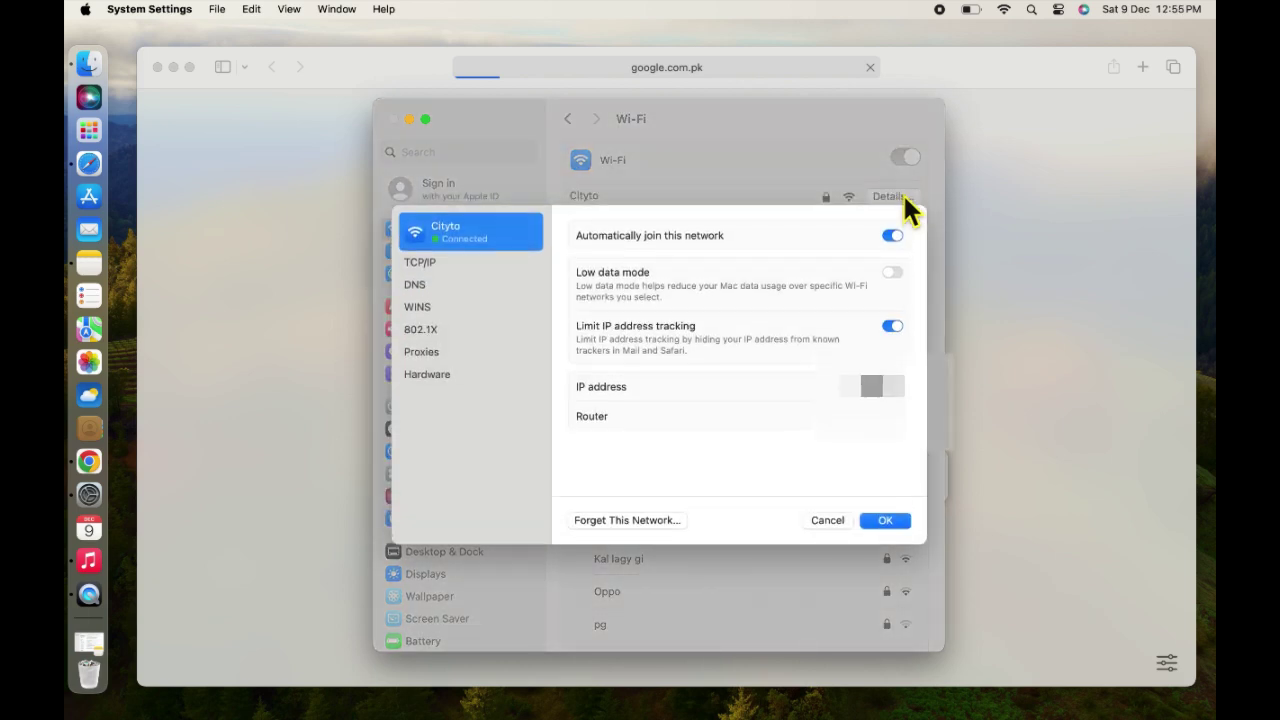
{"action": "left_click", "coordinate": [418, 285]}
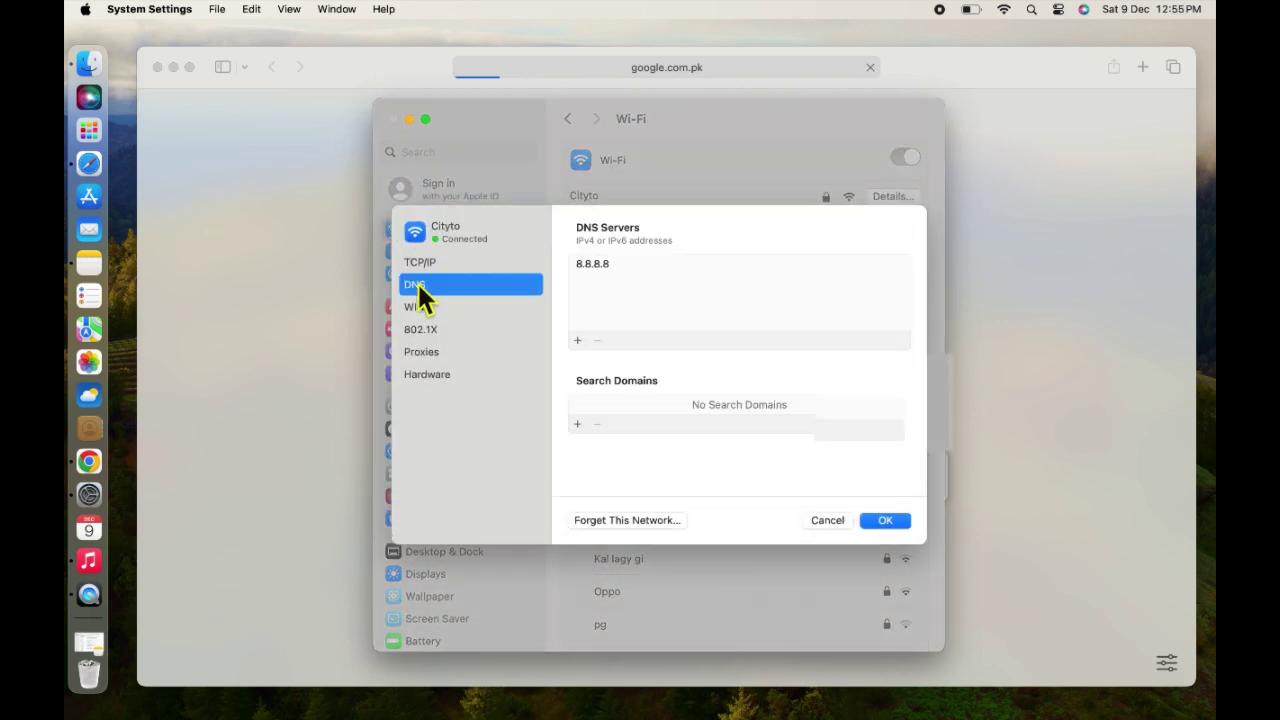
{"action": "double_click", "coordinate": [594, 265]}
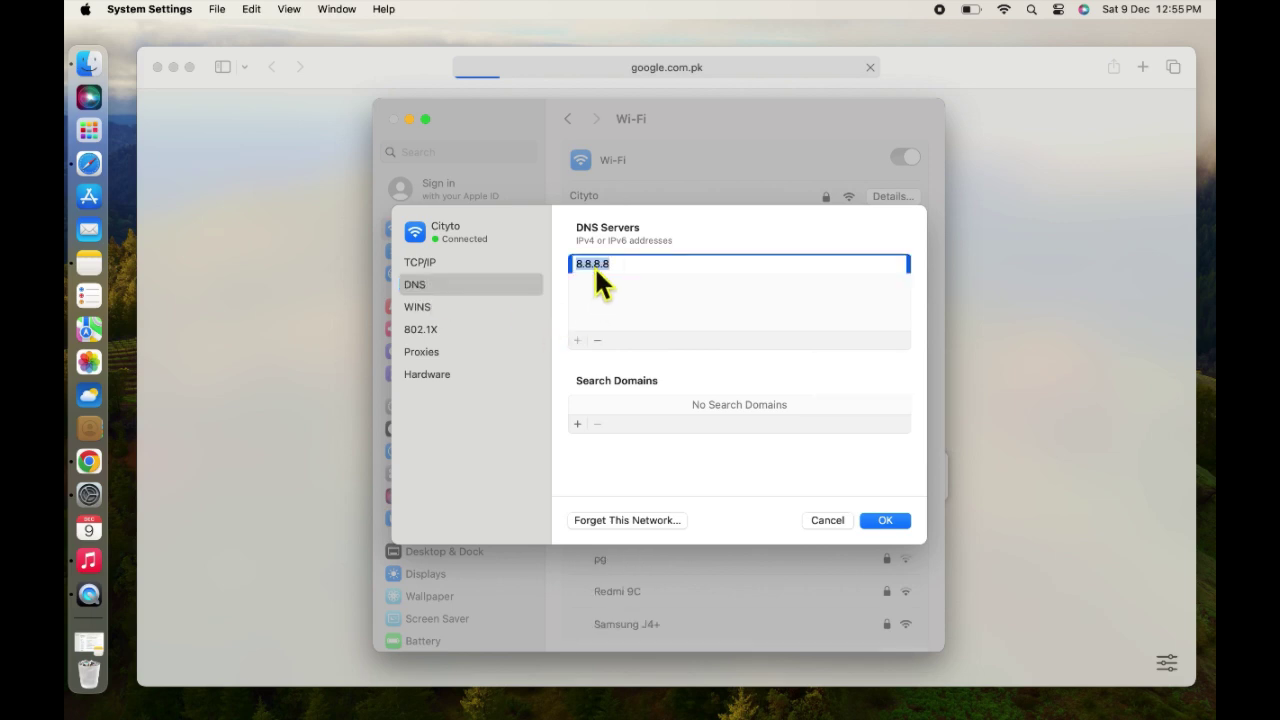
{"action": "key", "text": "BackSpace"}
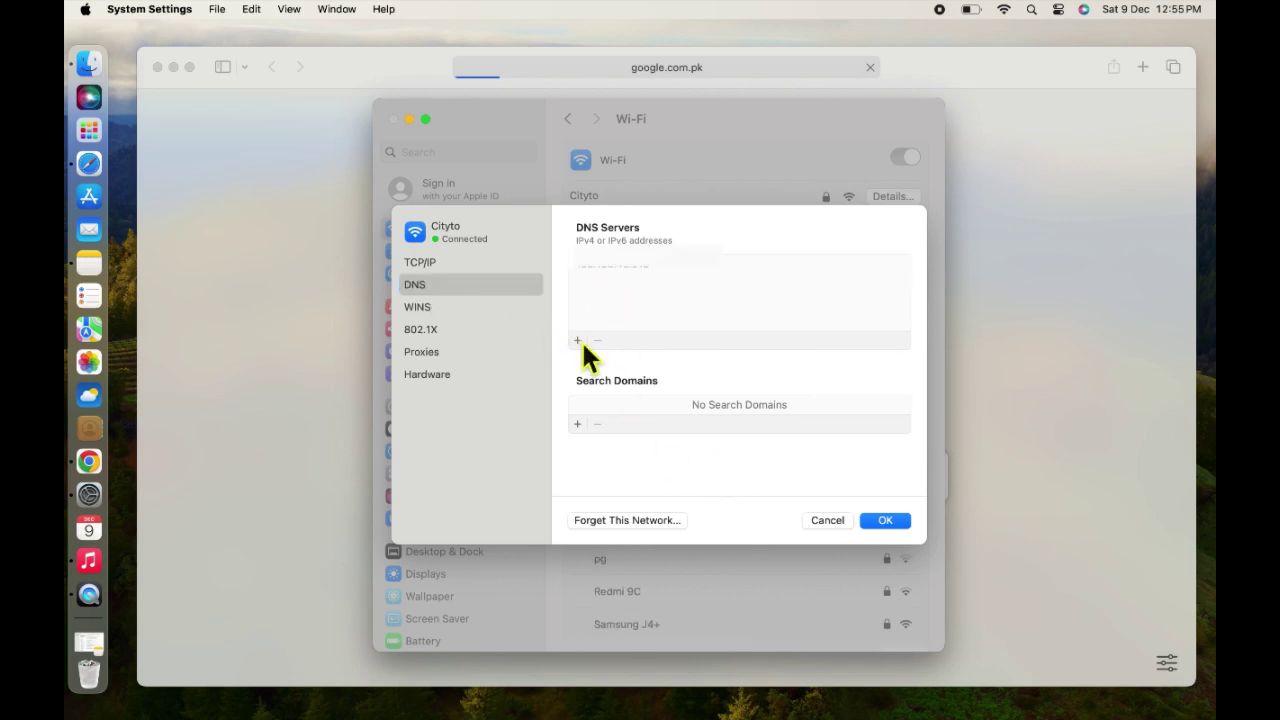
{"action": "left_click", "coordinate": [578, 340]}
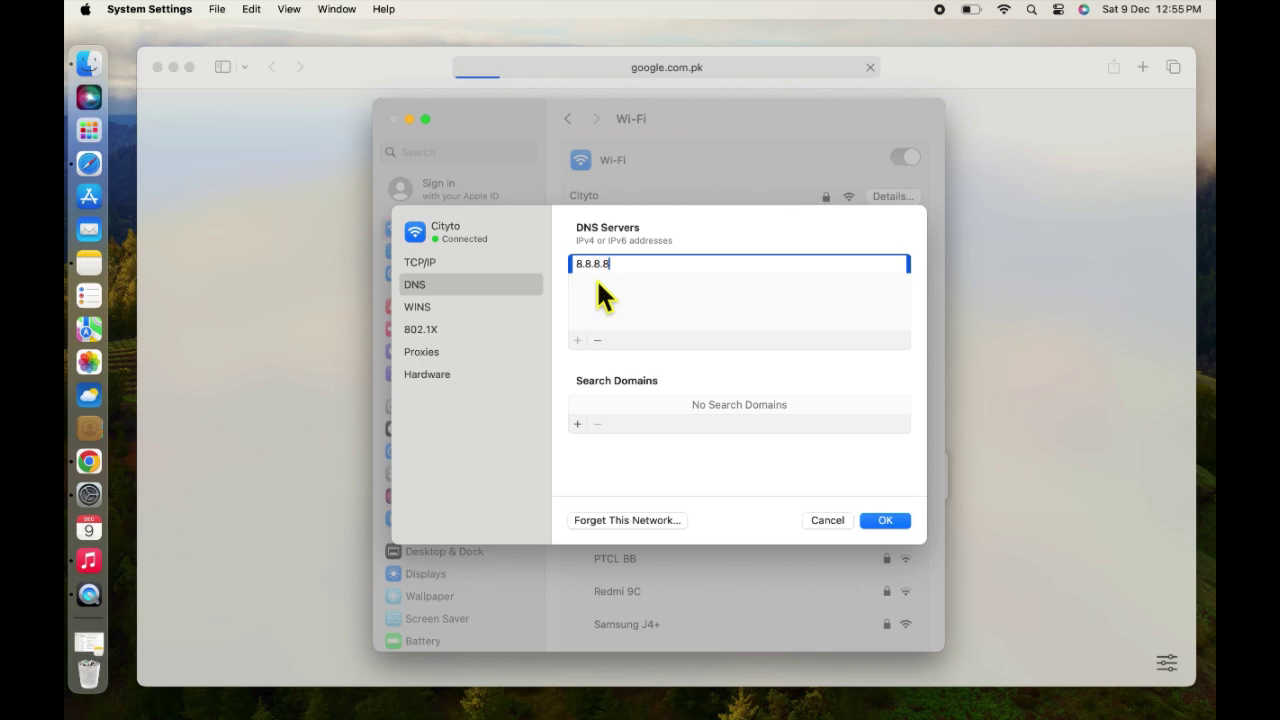
{"action": "left_click", "coordinate": [619, 304]}
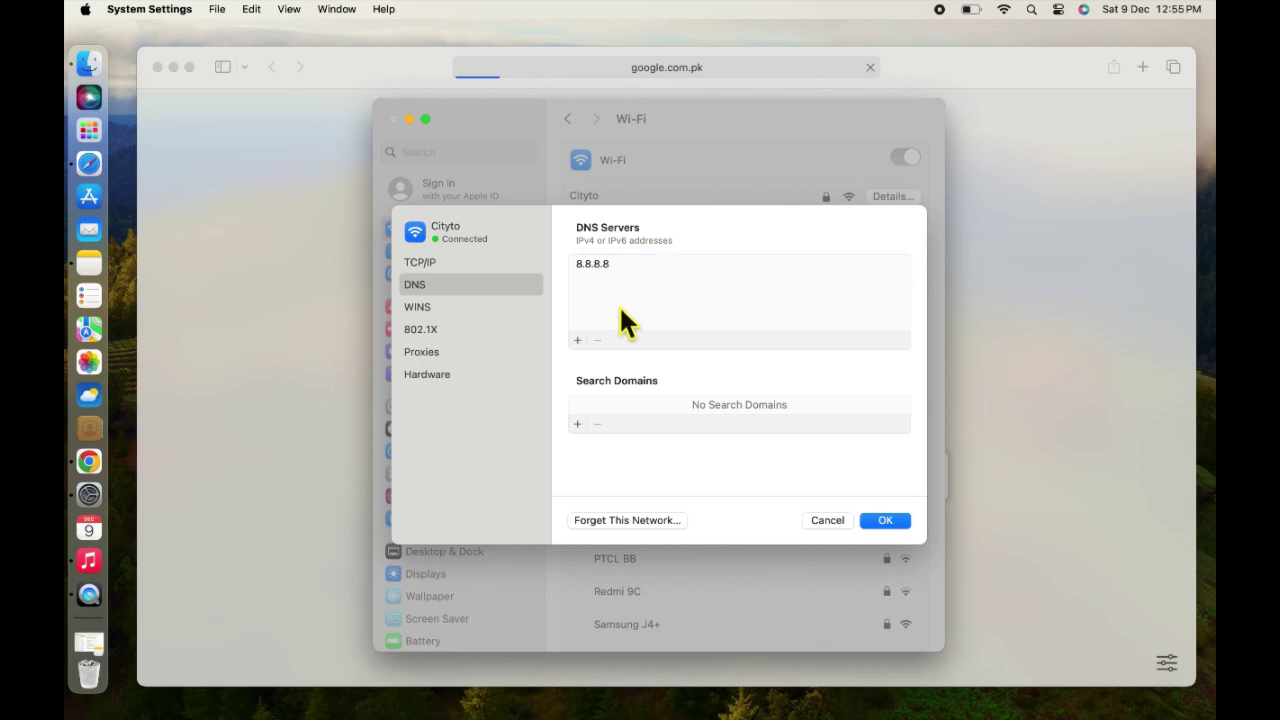
{"action": "left_click", "coordinate": [577, 341]}
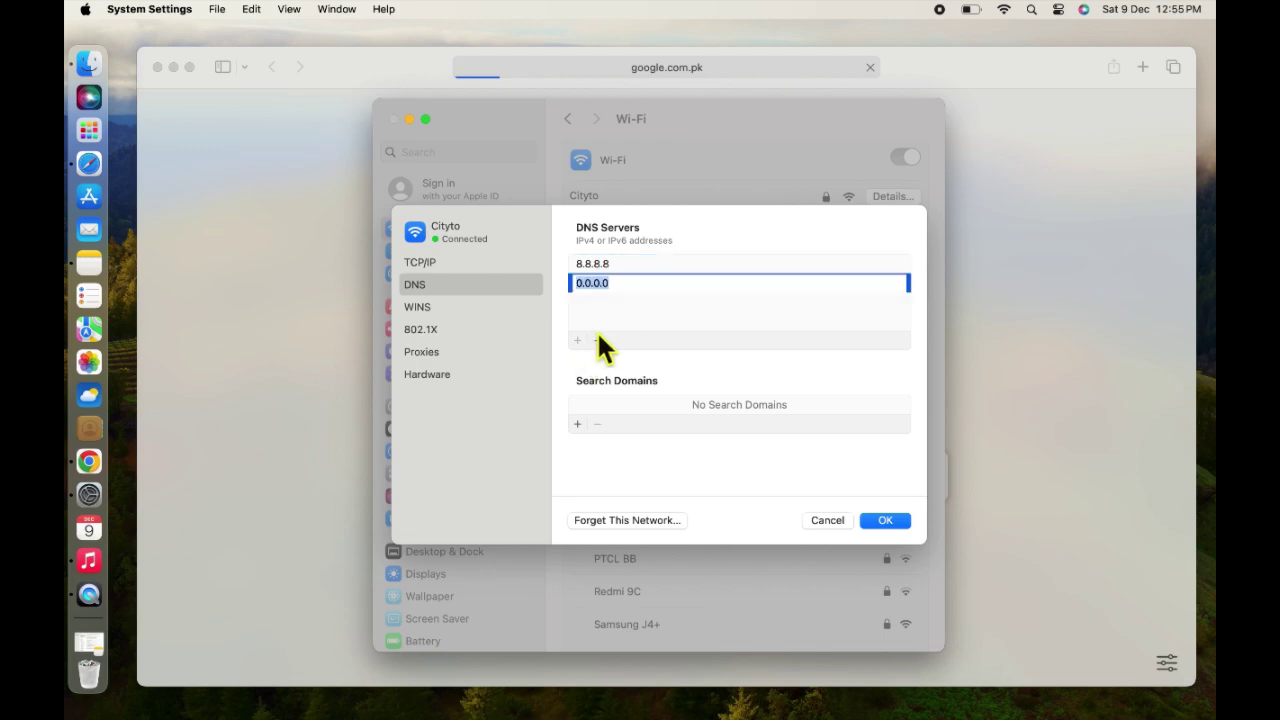
{"action": "type", "text": "8.8.4"}
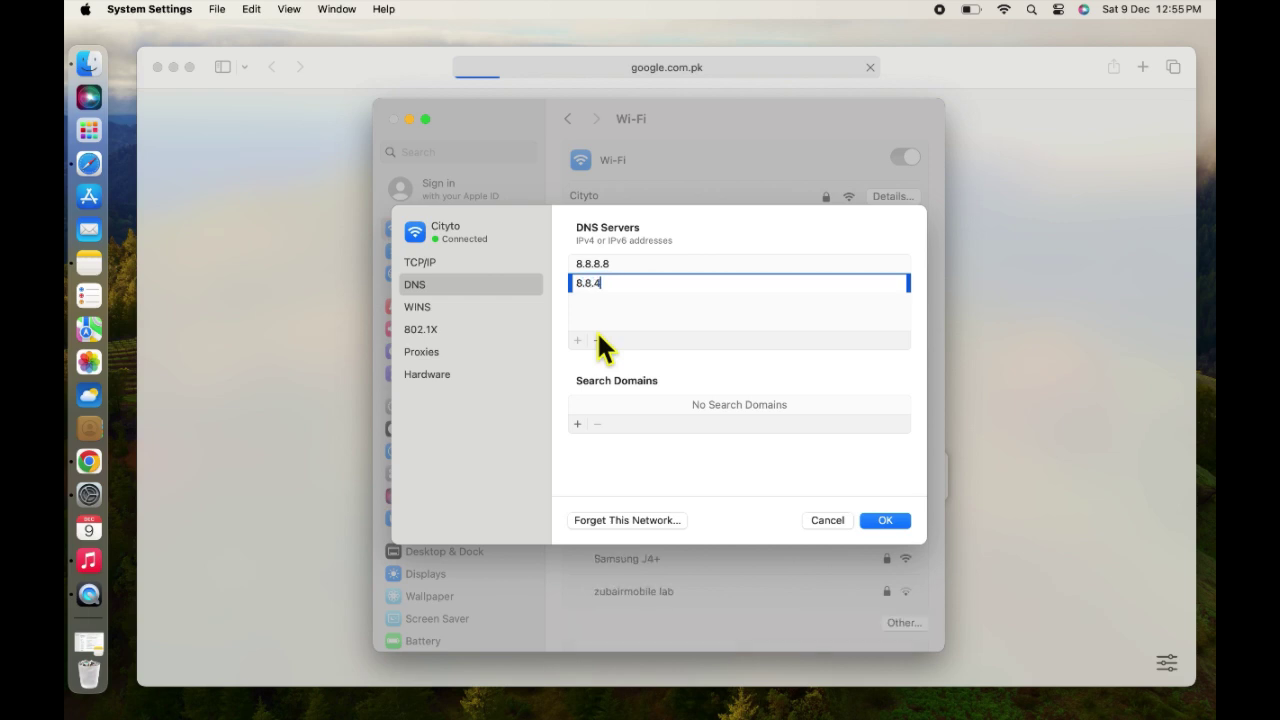
{"action": "type", "text": ".4"}
{"action": "left_click", "coordinate": [713, 315]}
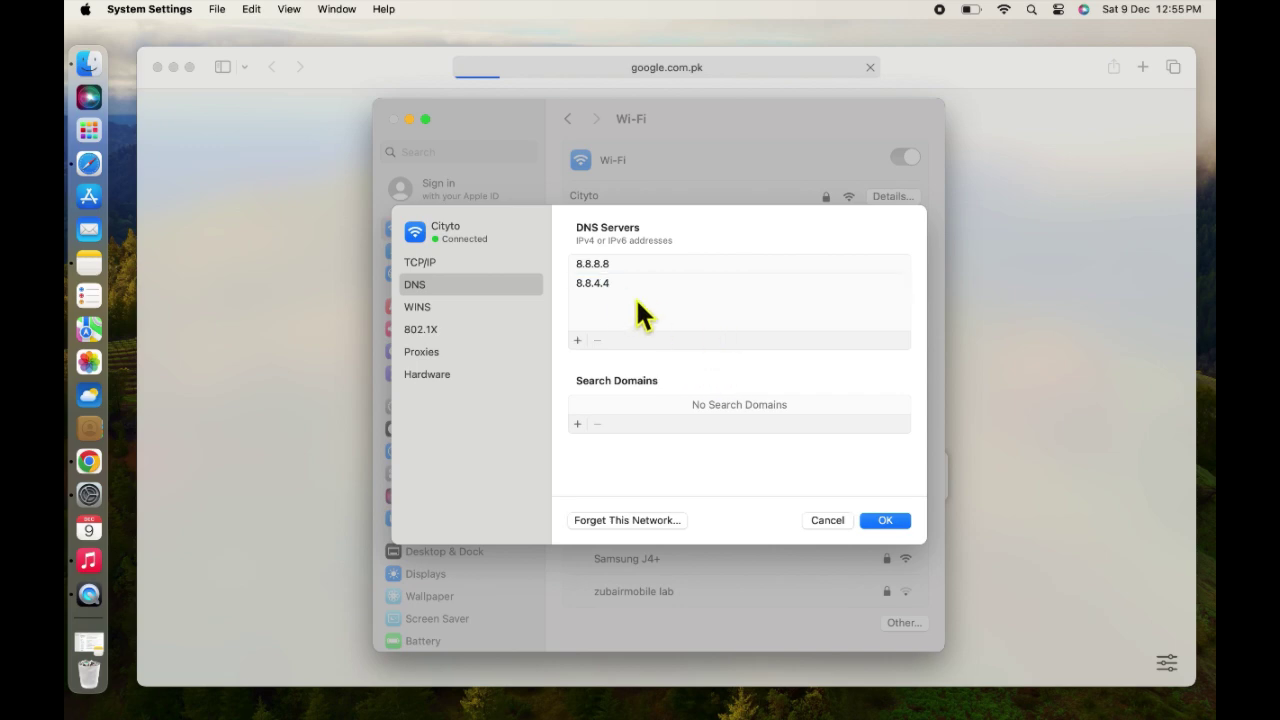
Confirm the DNS change with OK, then close System Settings and the Safari window.
{"action": "left_click", "coordinate": [890, 522]}
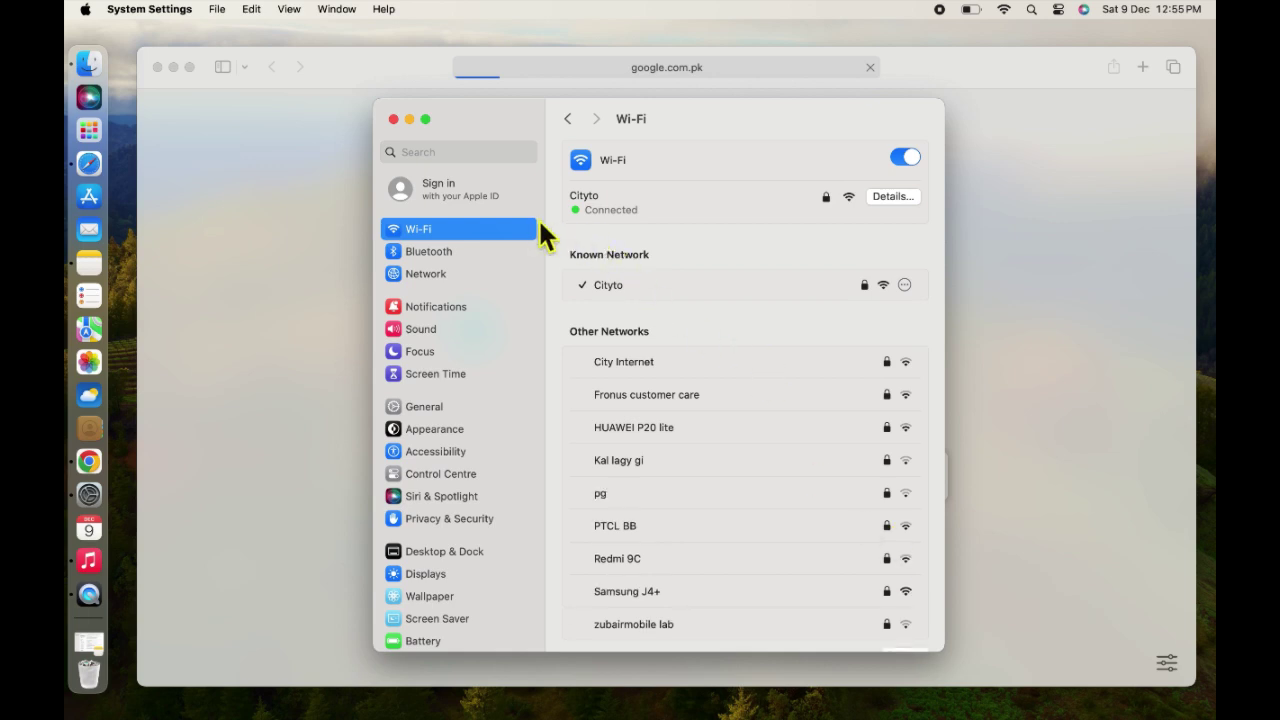
{"action": "left_click", "coordinate": [395, 120]}
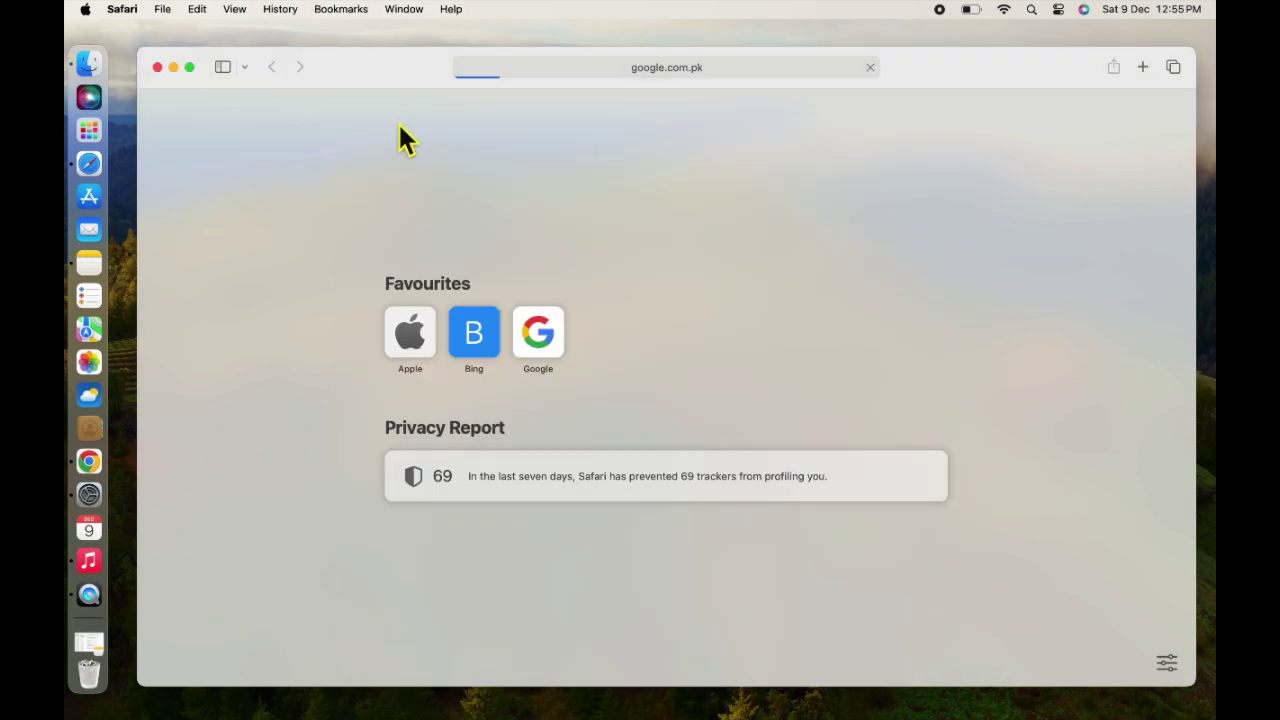
{"action": "left_click", "coordinate": [158, 67]}
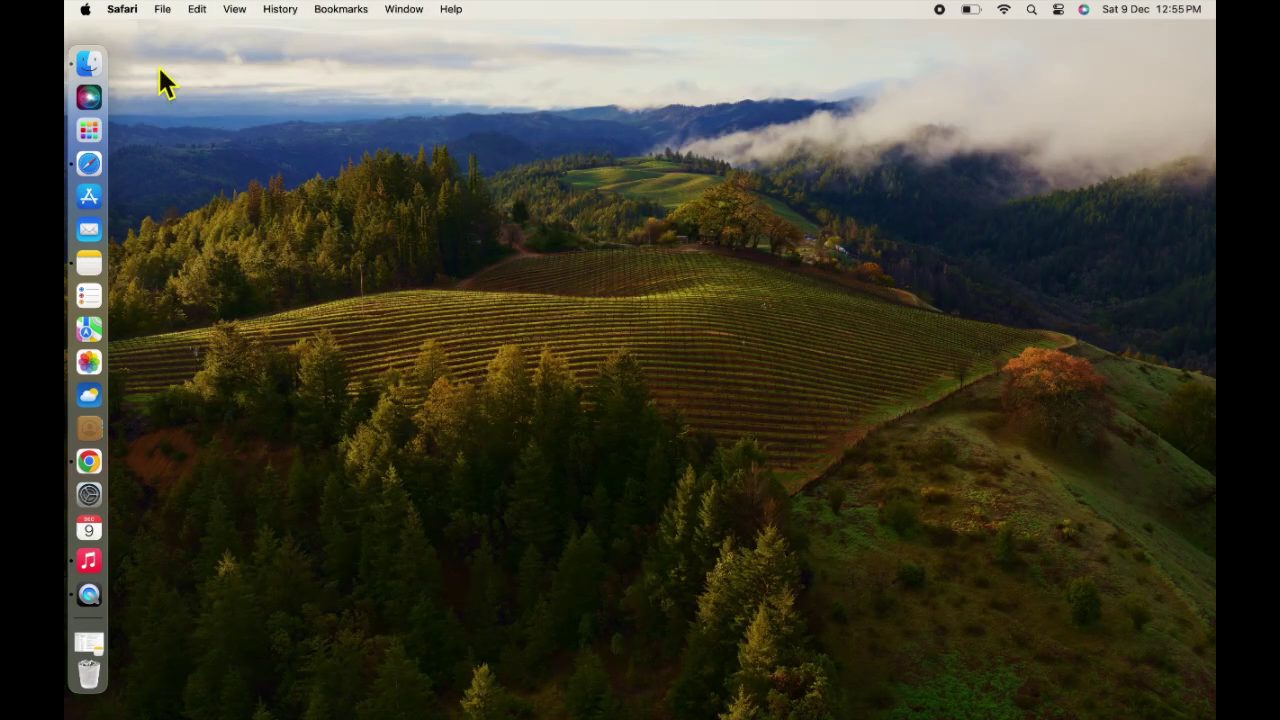
Restart the Mac from the Apple menu and confirm the restart.
{"action": "left_click", "coordinate": [86, 9]}
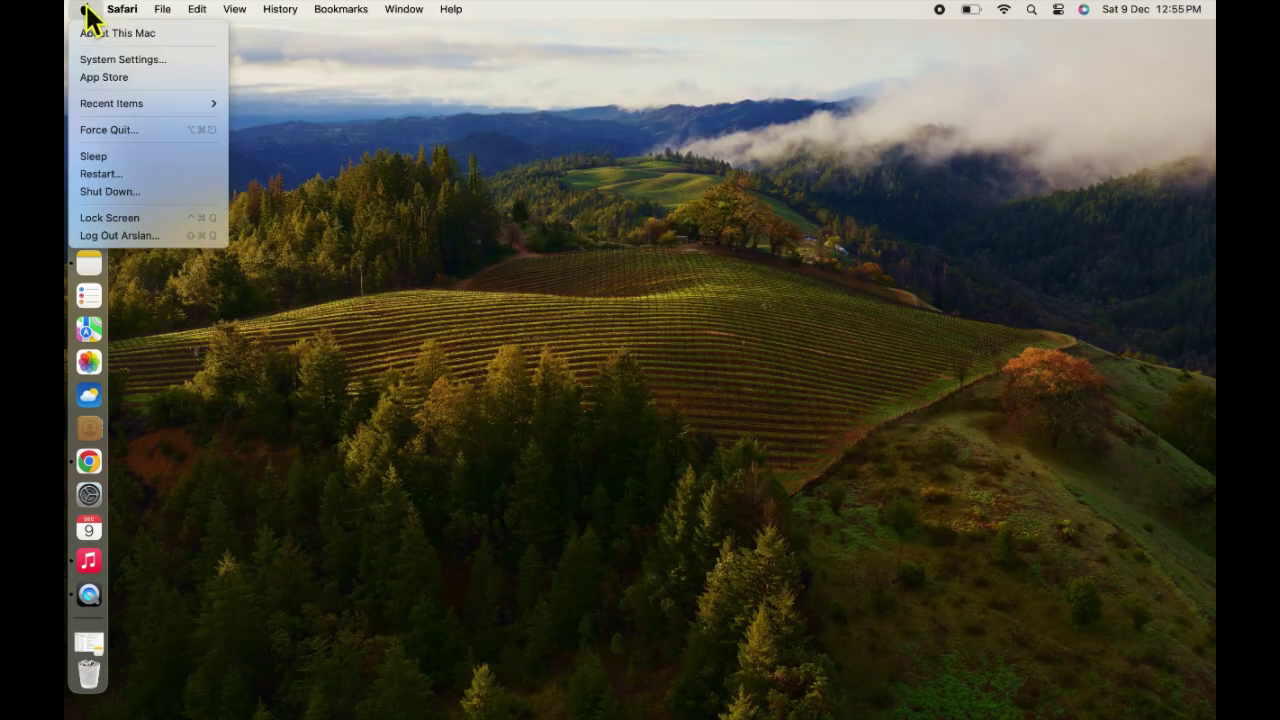
{"action": "left_click", "coordinate": [112, 175]}
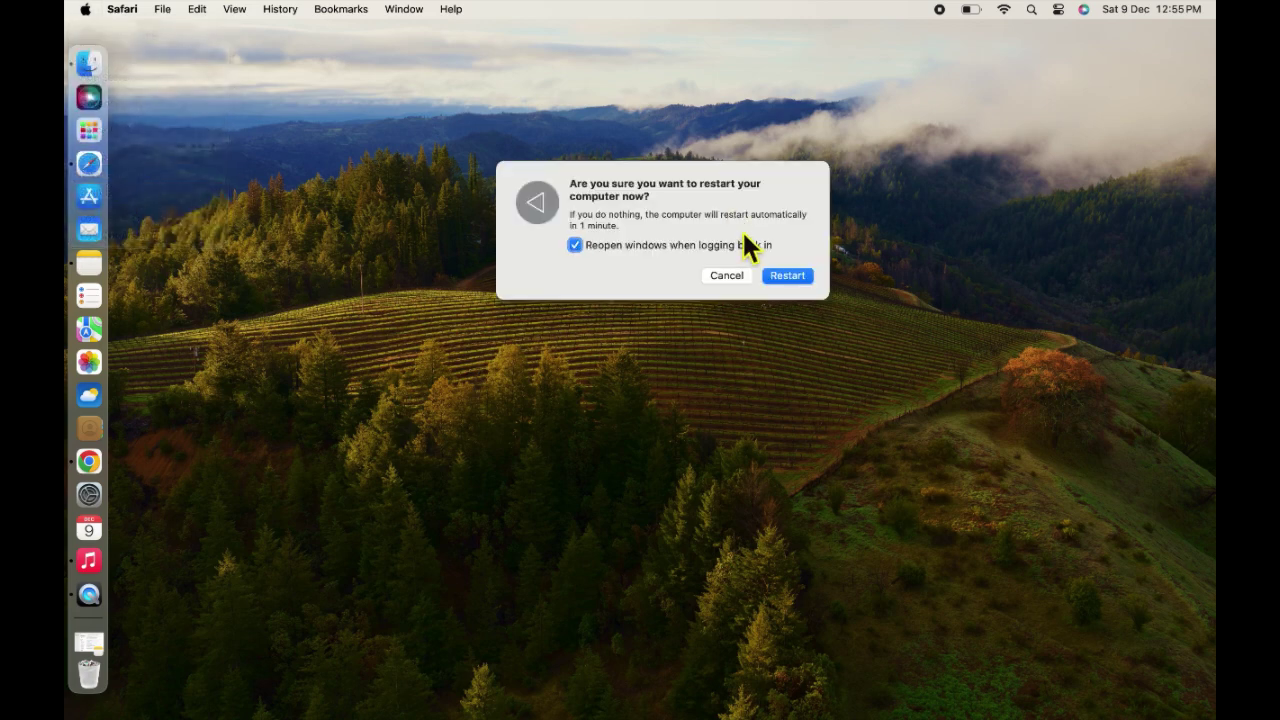
{"action": "left_click", "coordinate": [787, 276]}
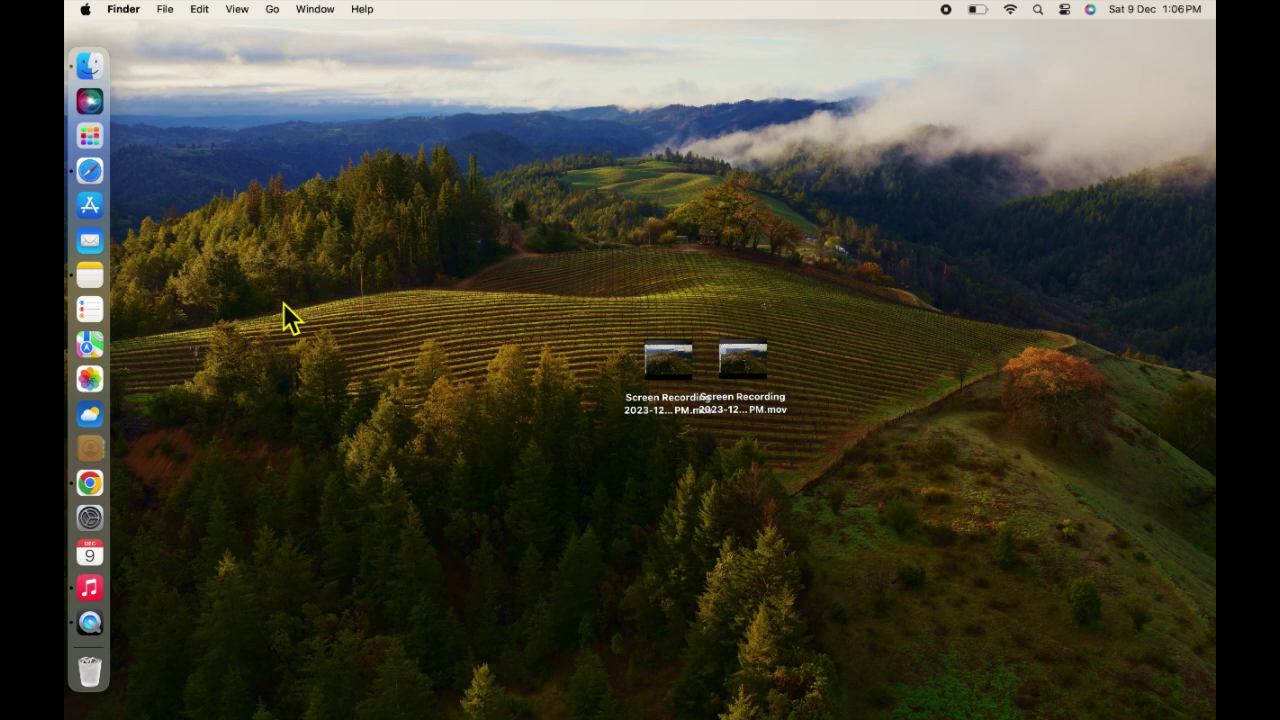
Reopen Safari, load Google to verify the connection, then minimize the window.
{"action": "left_click", "coordinate": [92, 176]}
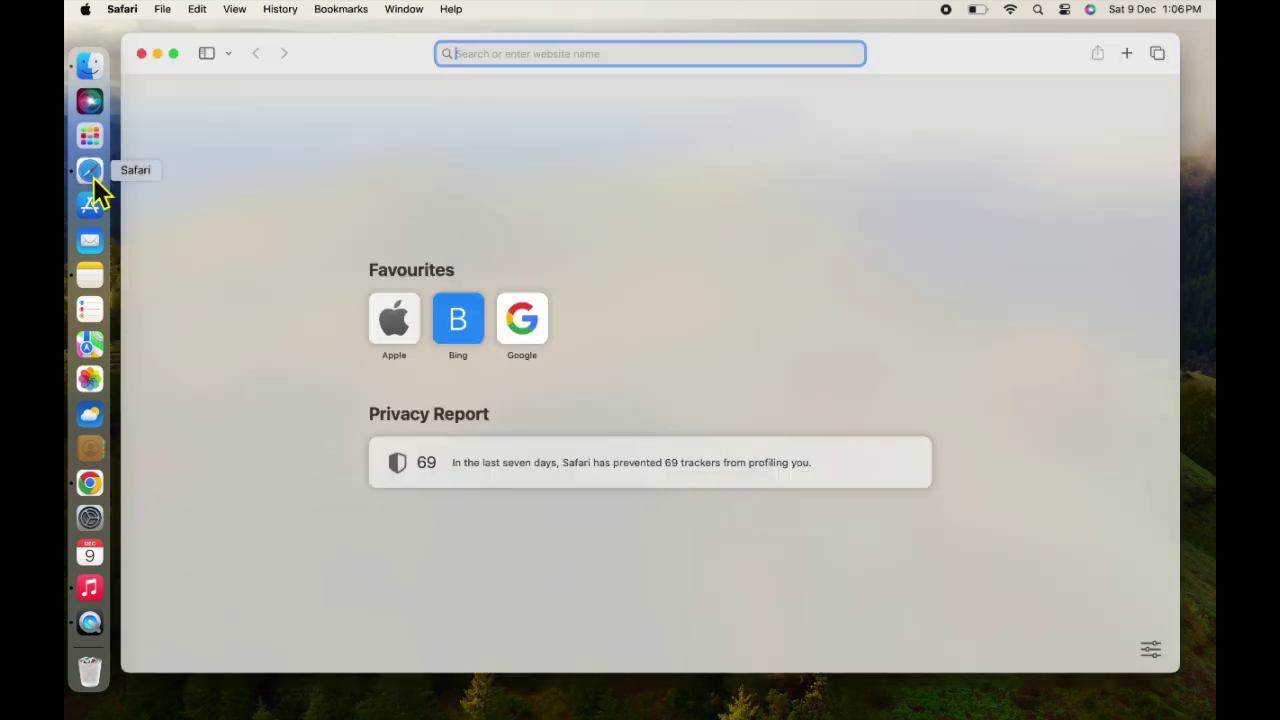
{"action": "left_click", "coordinate": [538, 338]}
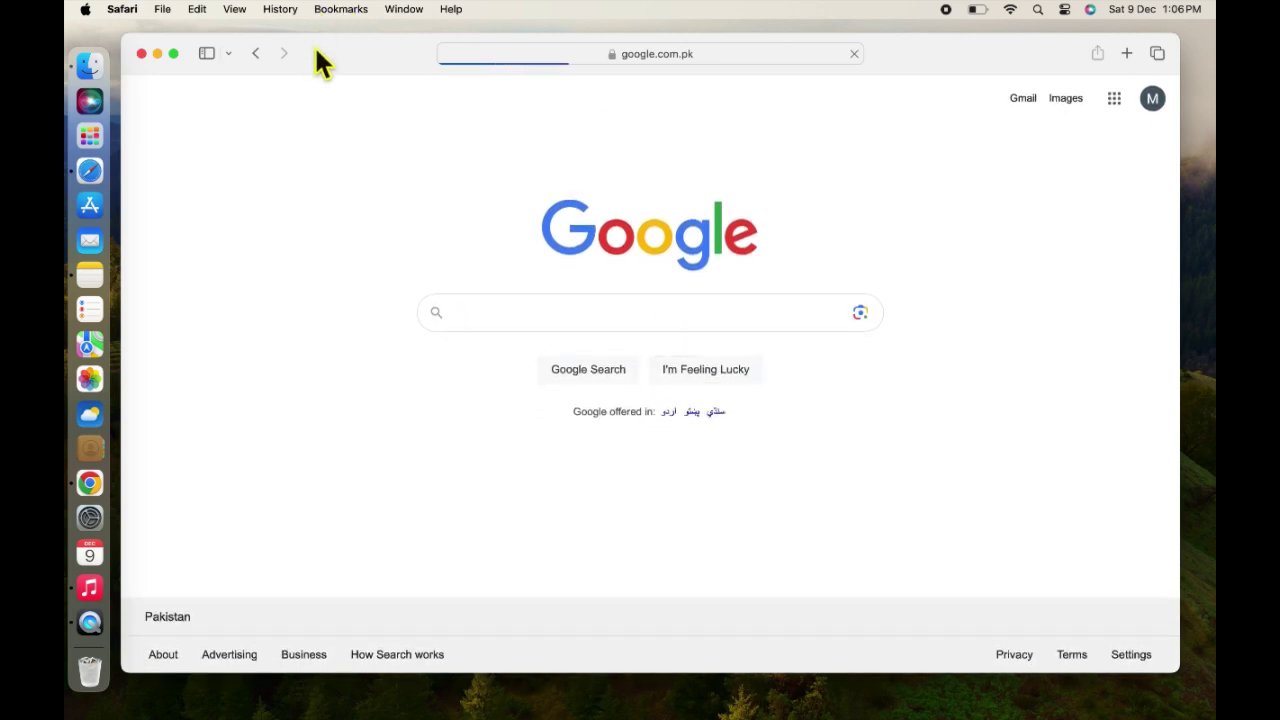
{"action": "left_click_drag", "start_coordinate": [314, 45], "coordinate": [355, 52]}
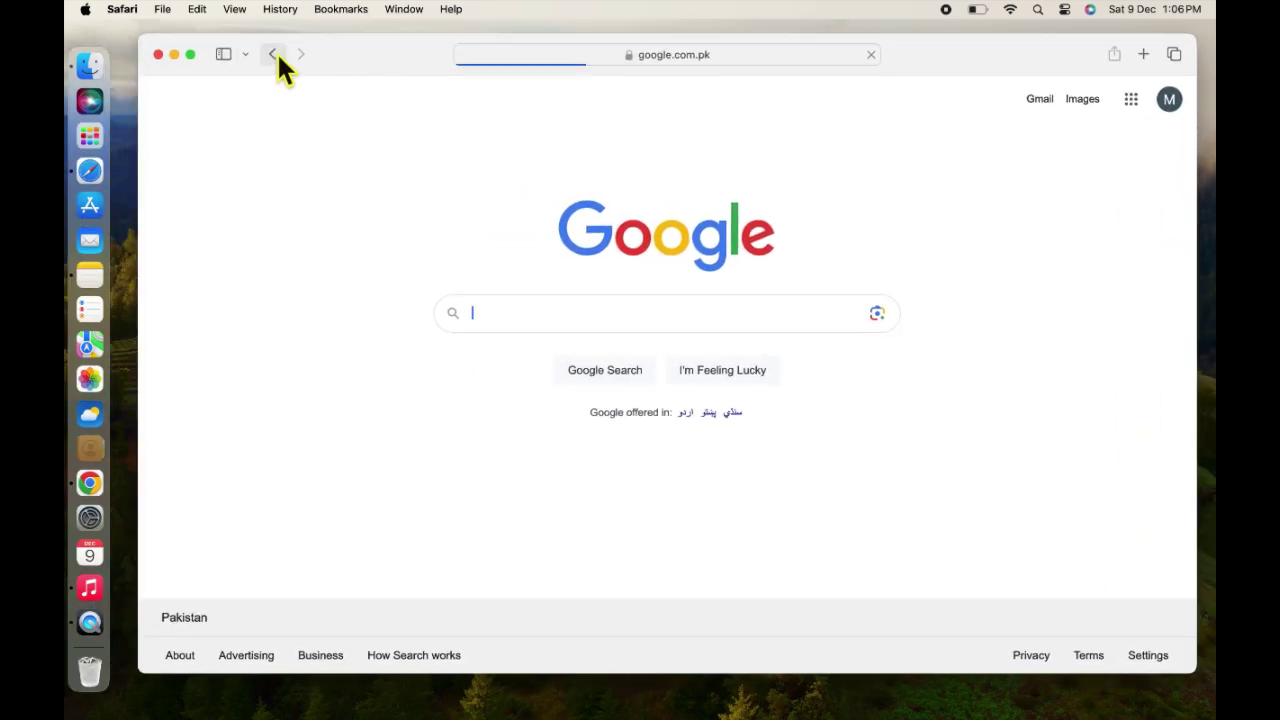
{"action": "left_click", "coordinate": [174, 51]}
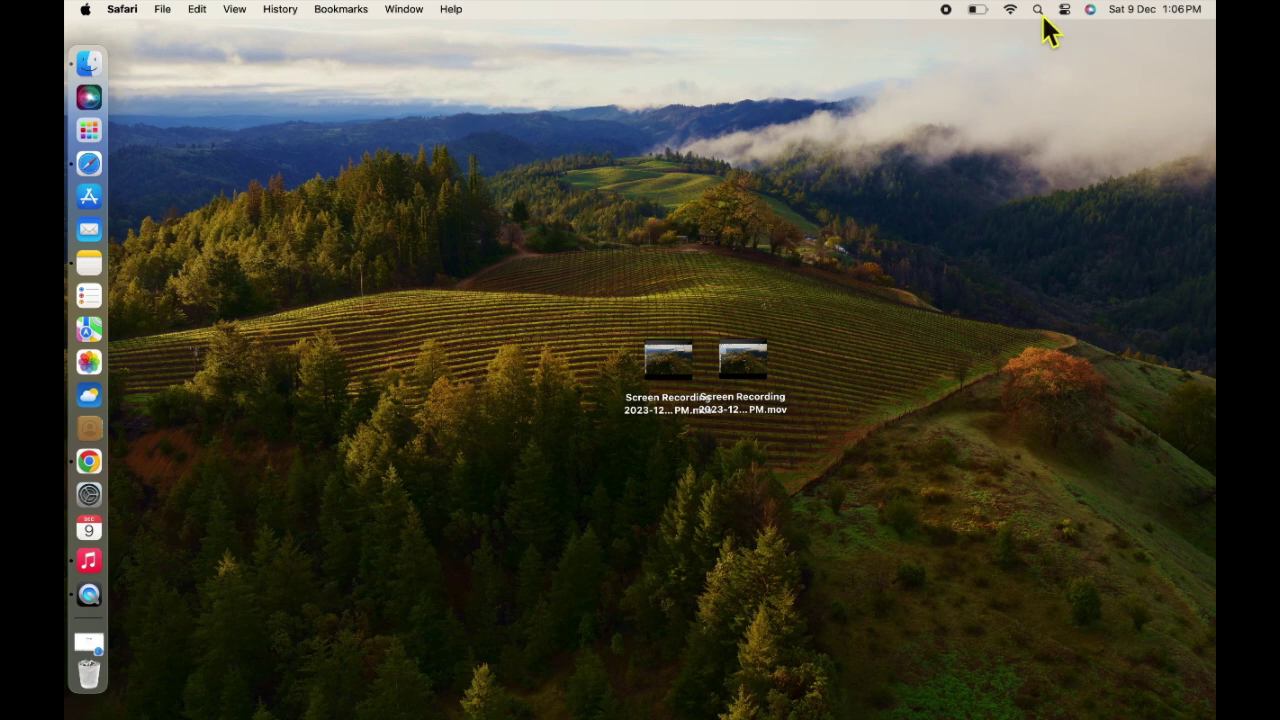
Launch Wireless Diagnostics from the Wi-Fi status menu.
{"action": "left_click", "coordinate": [1009, 11], "text": "alt"}
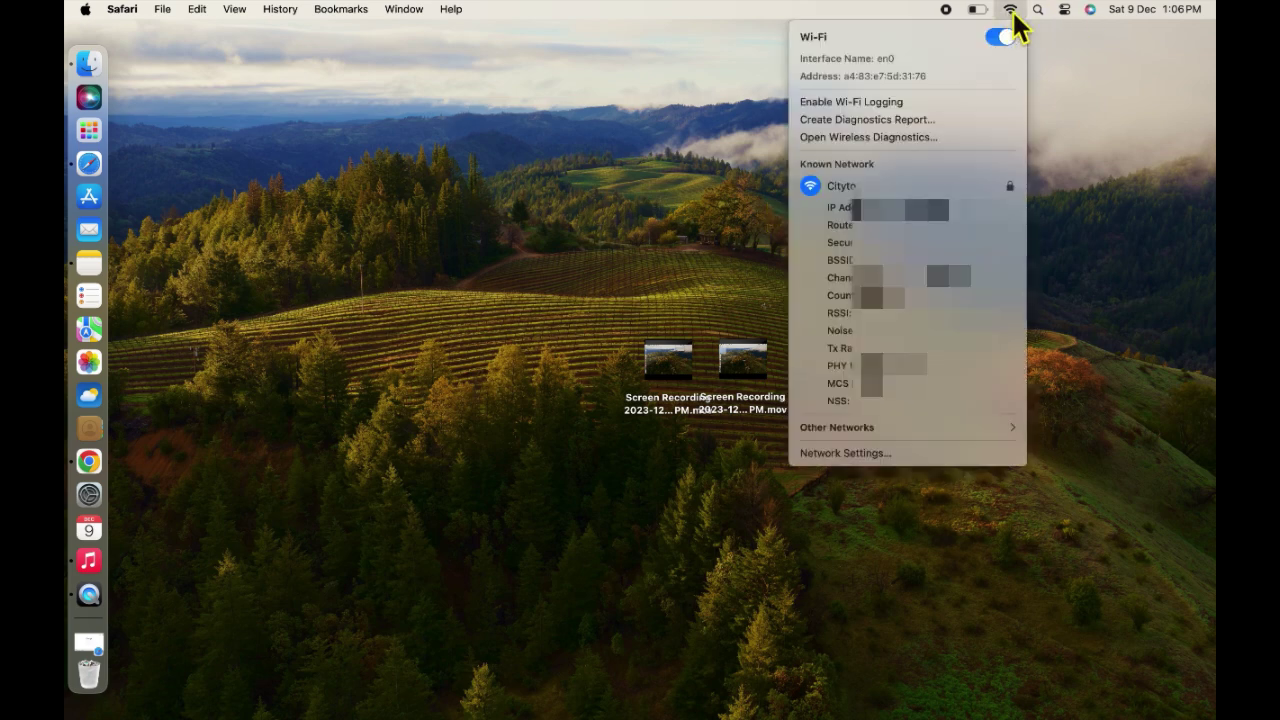
{"action": "left_click", "coordinate": [888, 136]}
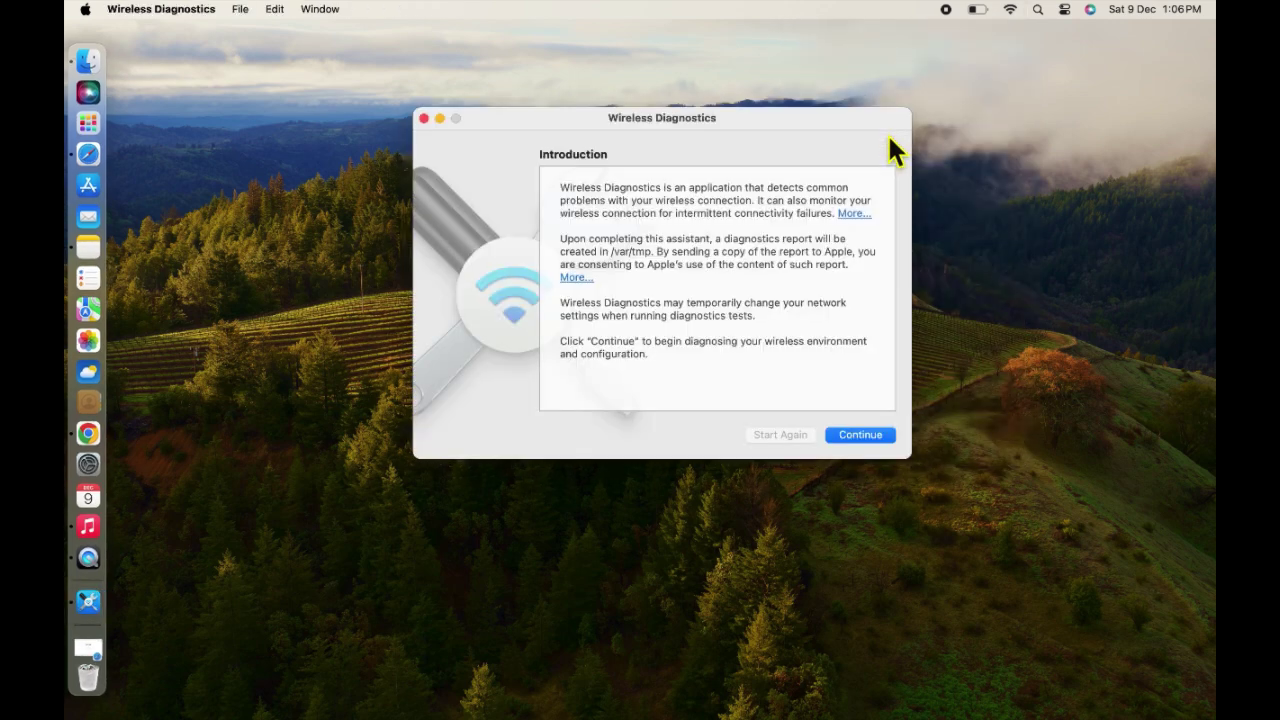
Continue through the Introduction, Additional Information and Router Information pages to generate the report.
{"action": "left_click", "coordinate": [860, 436]}
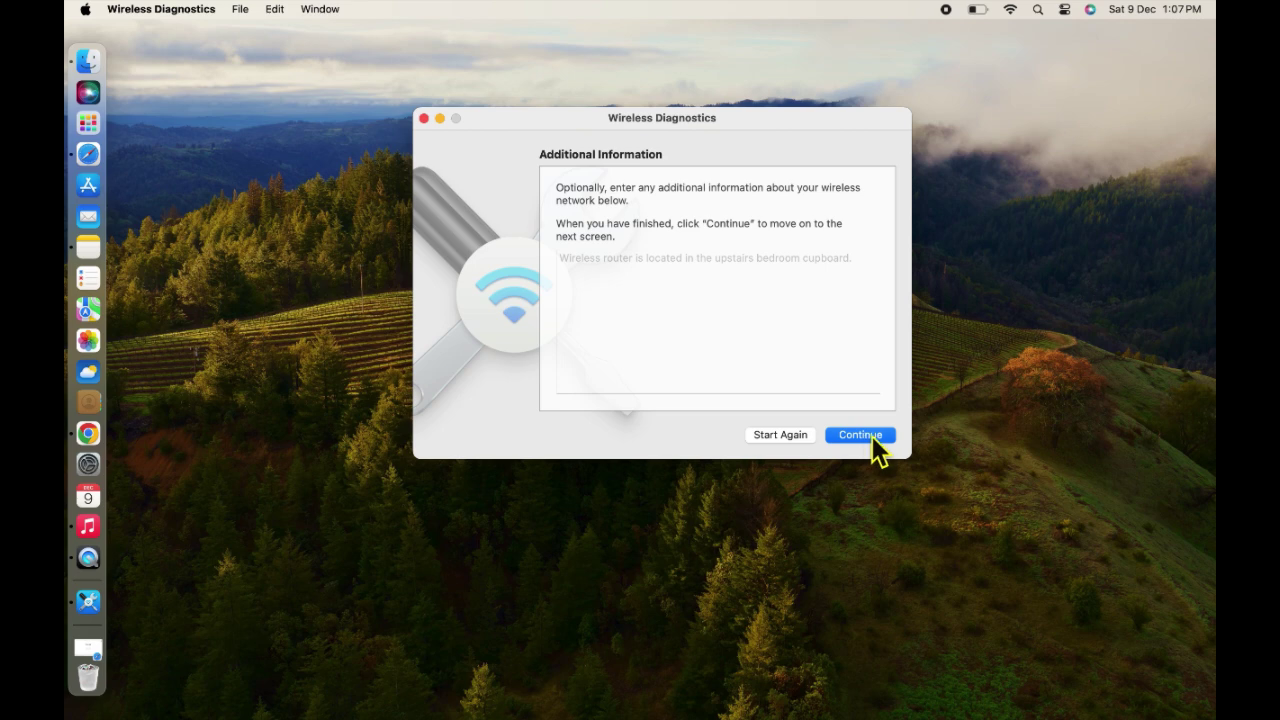
{"action": "left_click", "coordinate": [852, 437]}
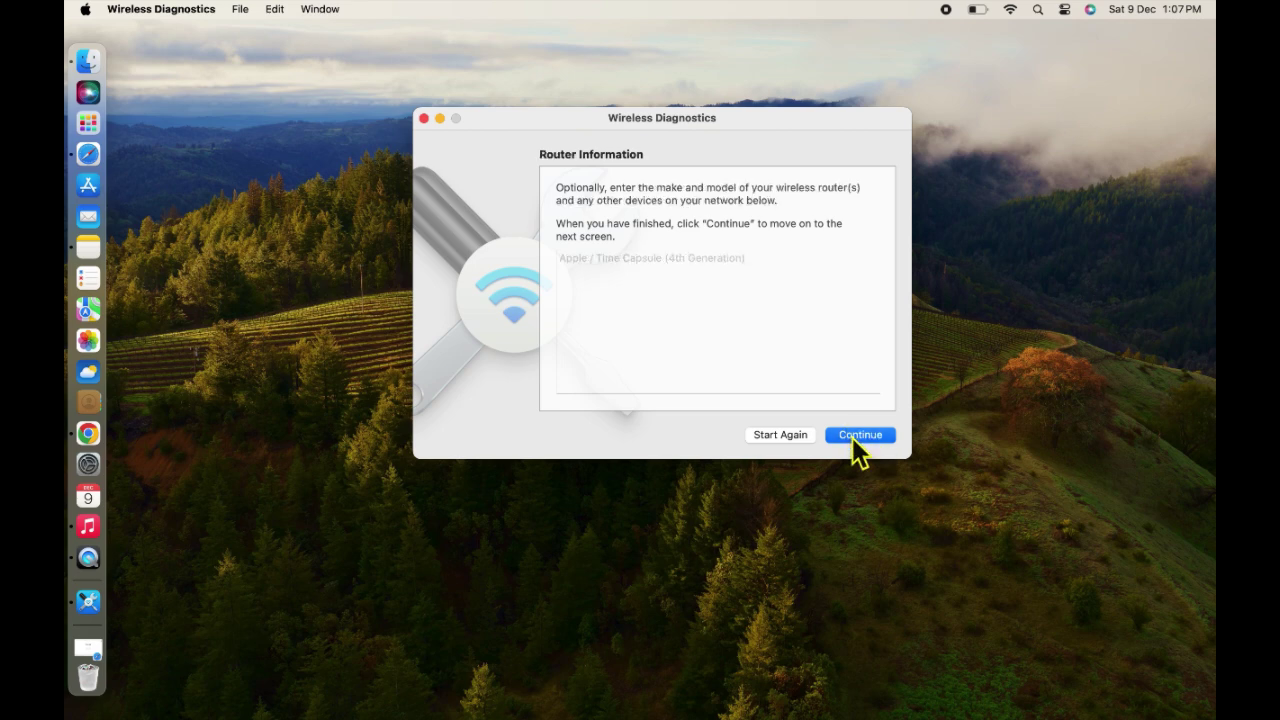
{"action": "left_click", "coordinate": [852, 437]}
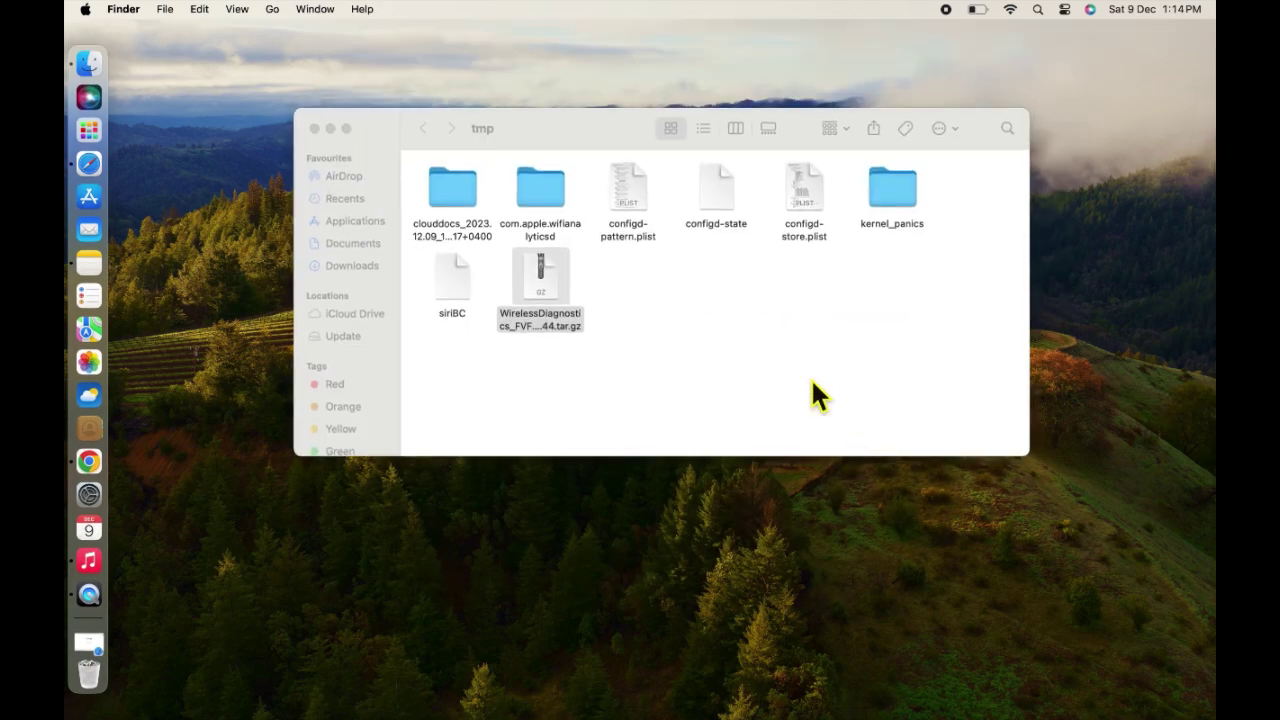
Bring the Finder tmp folder window to the front.
{"action": "left_click", "coordinate": [735, 318]}
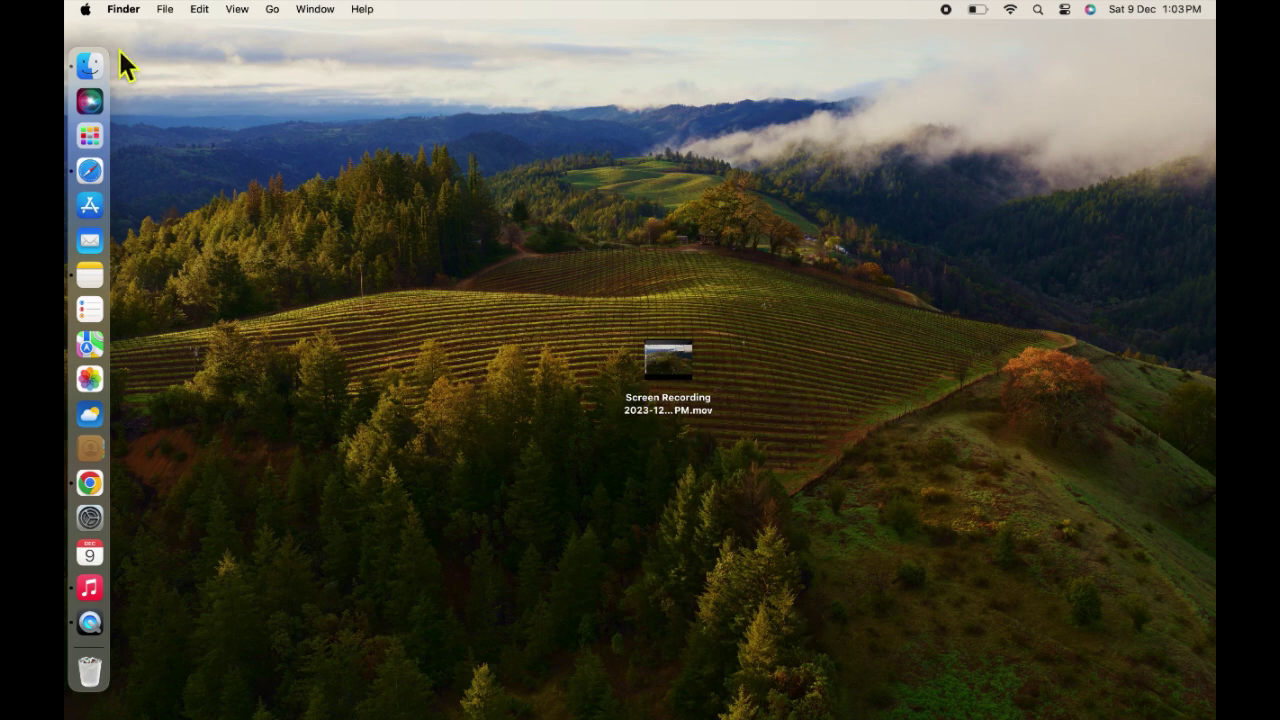
Launch System Settings from the Apple menu.
{"action": "left_click", "coordinate": [86, 10]}
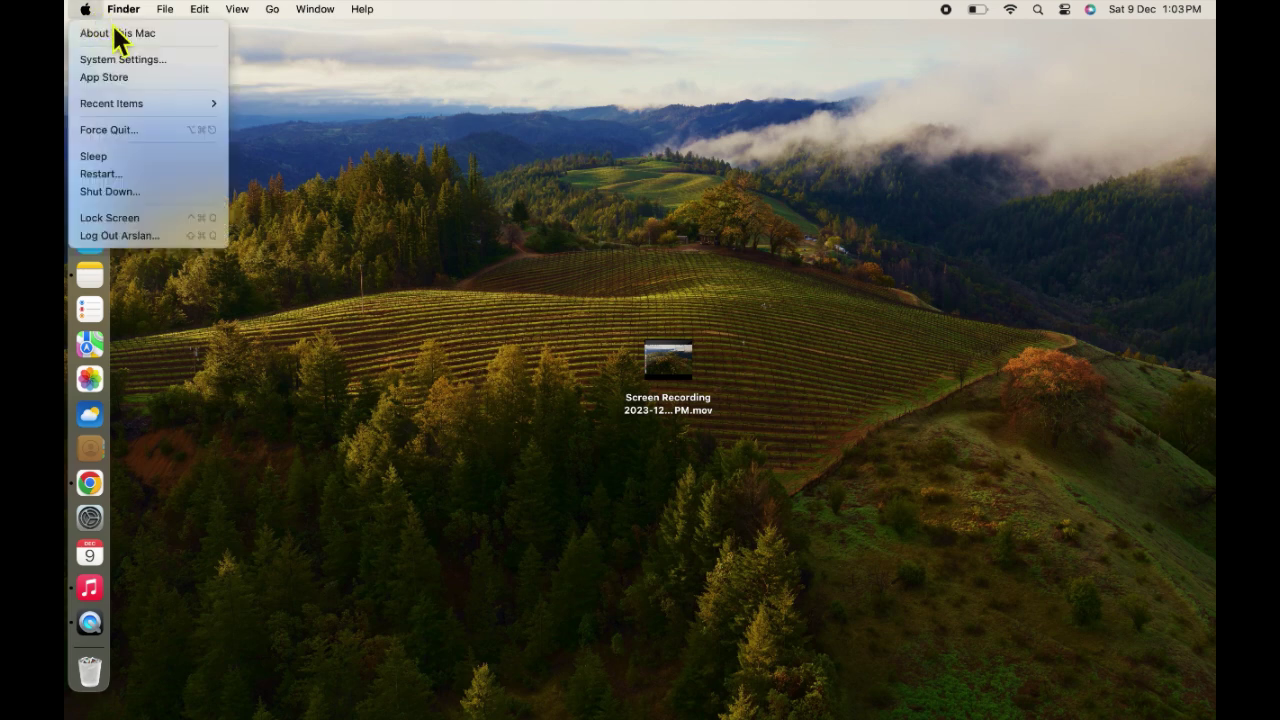
{"action": "left_click", "coordinate": [103, 60]}
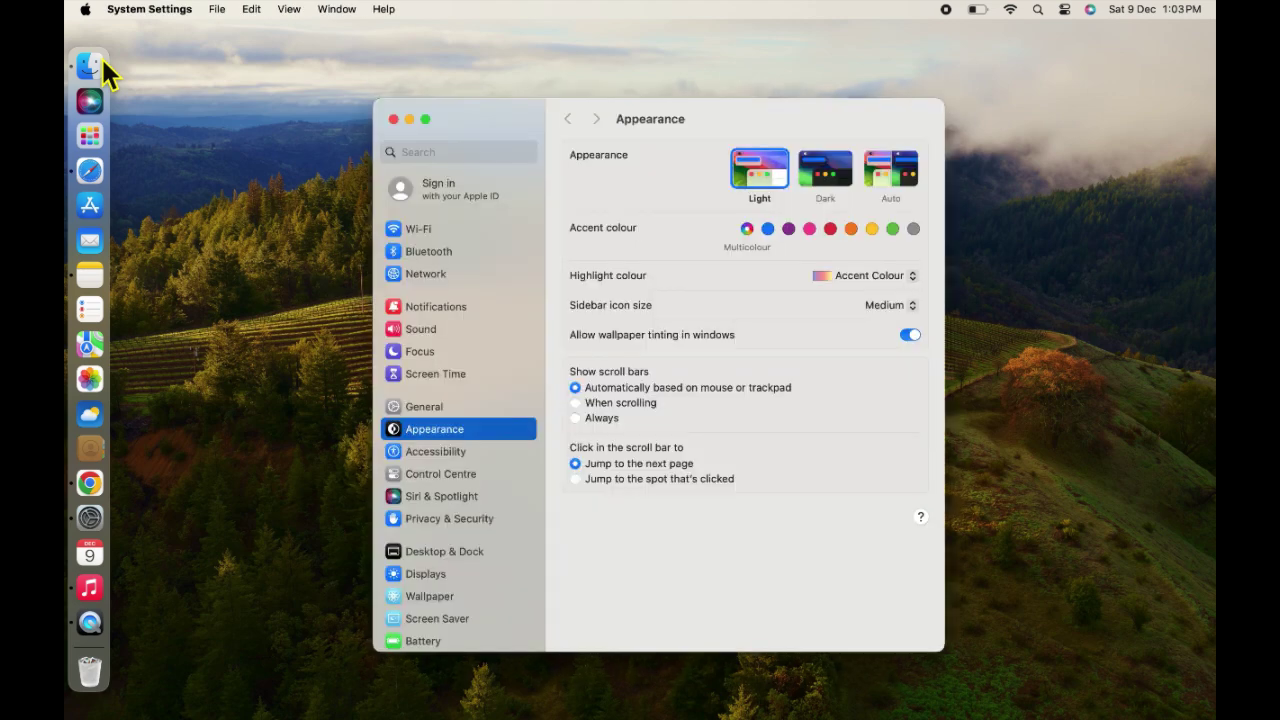
In Wi-Fi settings, forget and remove the Cityto network, then close System Settings.
{"action": "left_click", "coordinate": [436, 232]}
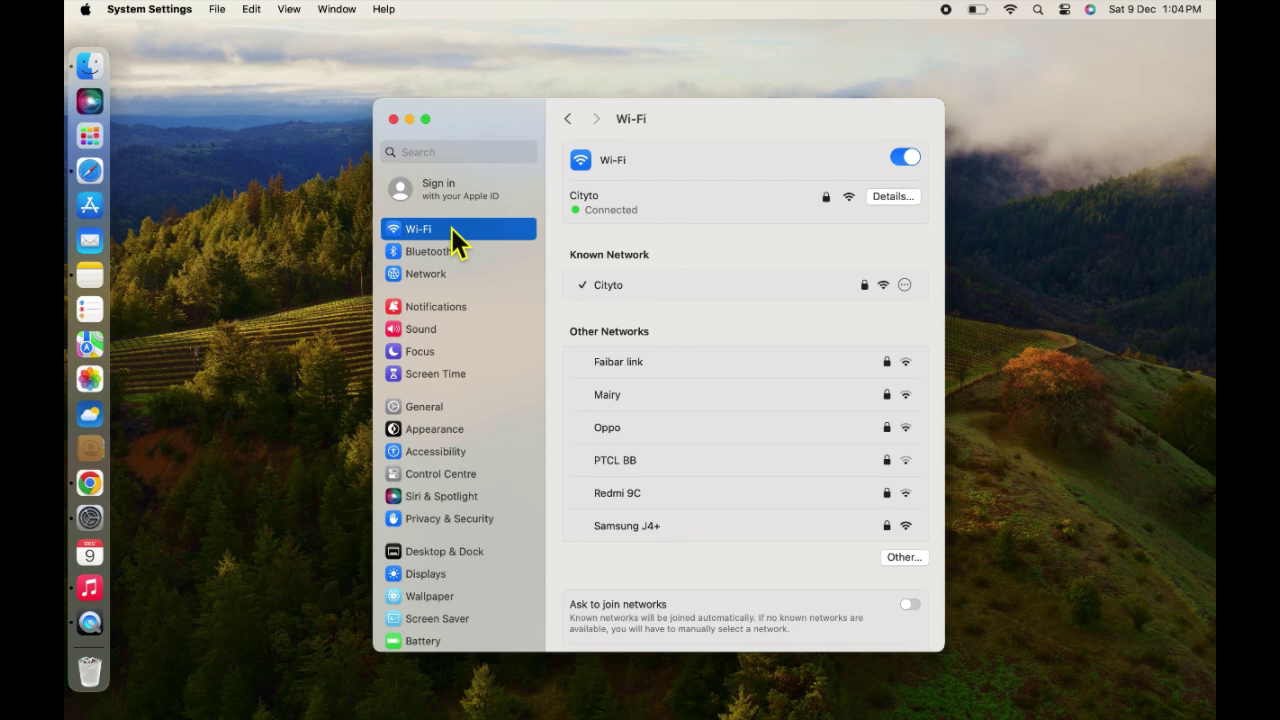
{"action": "left_click", "coordinate": [904, 285]}
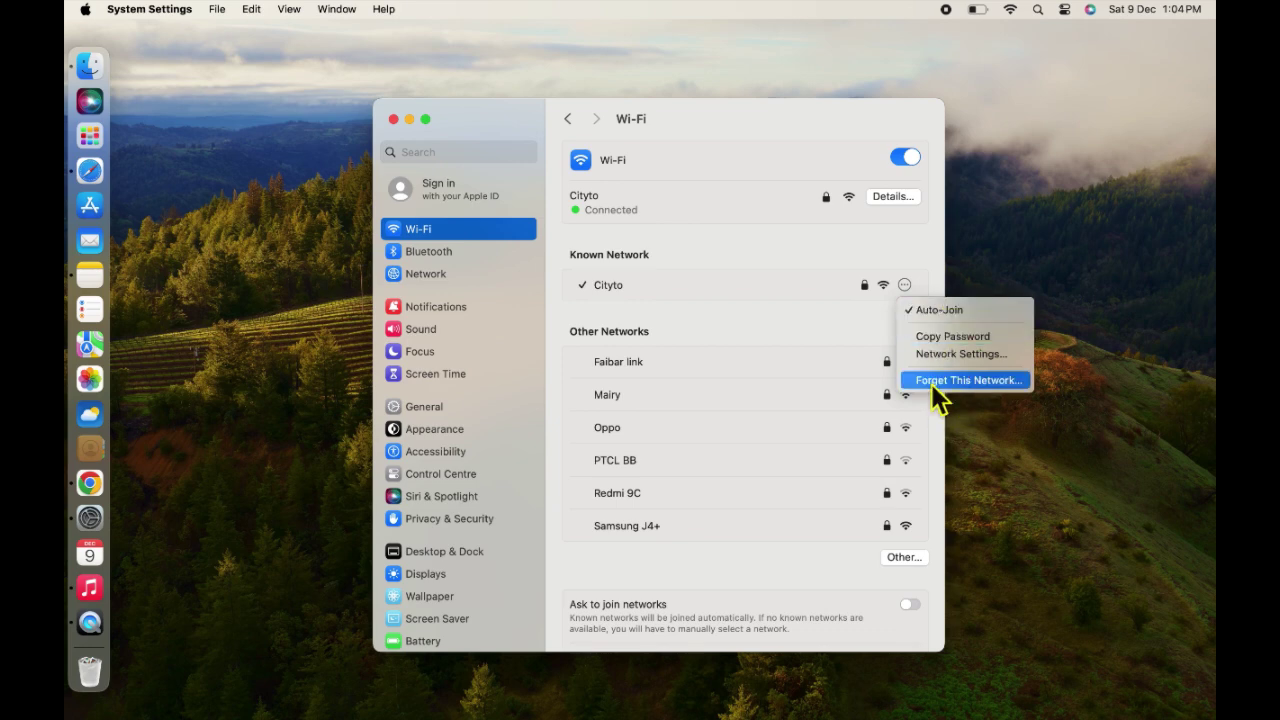
{"action": "left_click", "coordinate": [964, 381]}
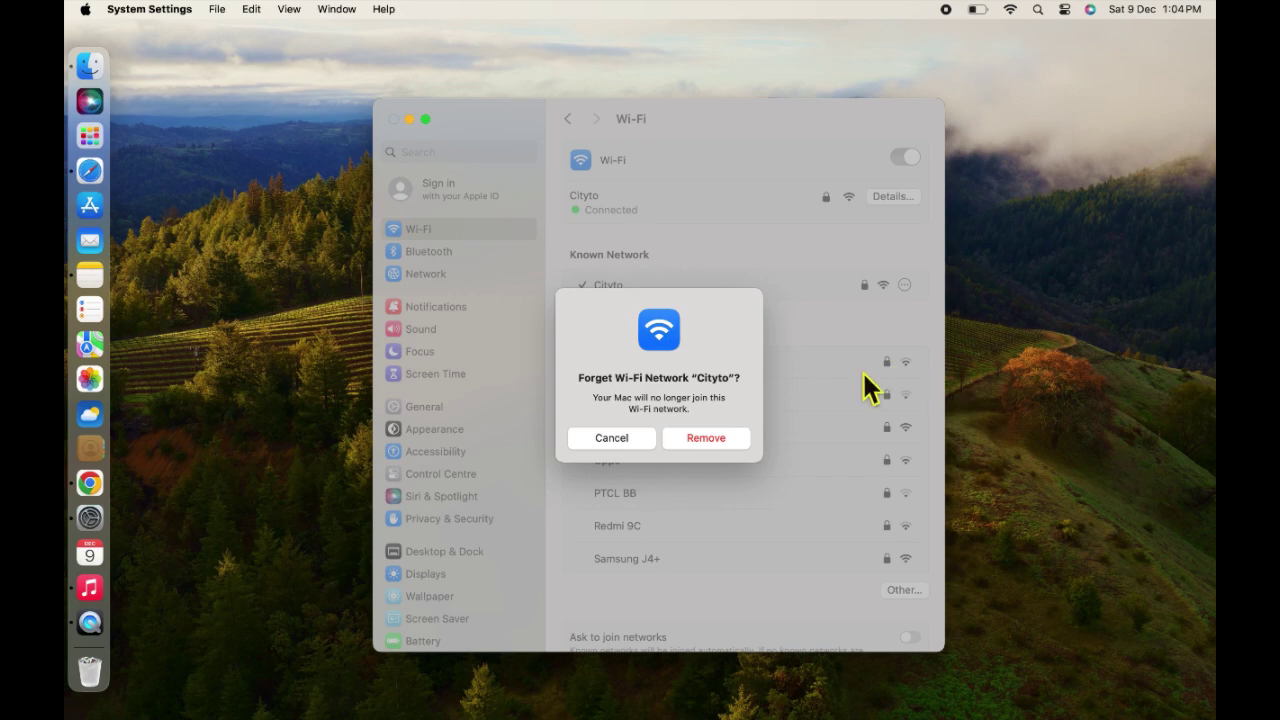
{"action": "left_click", "coordinate": [706, 446]}
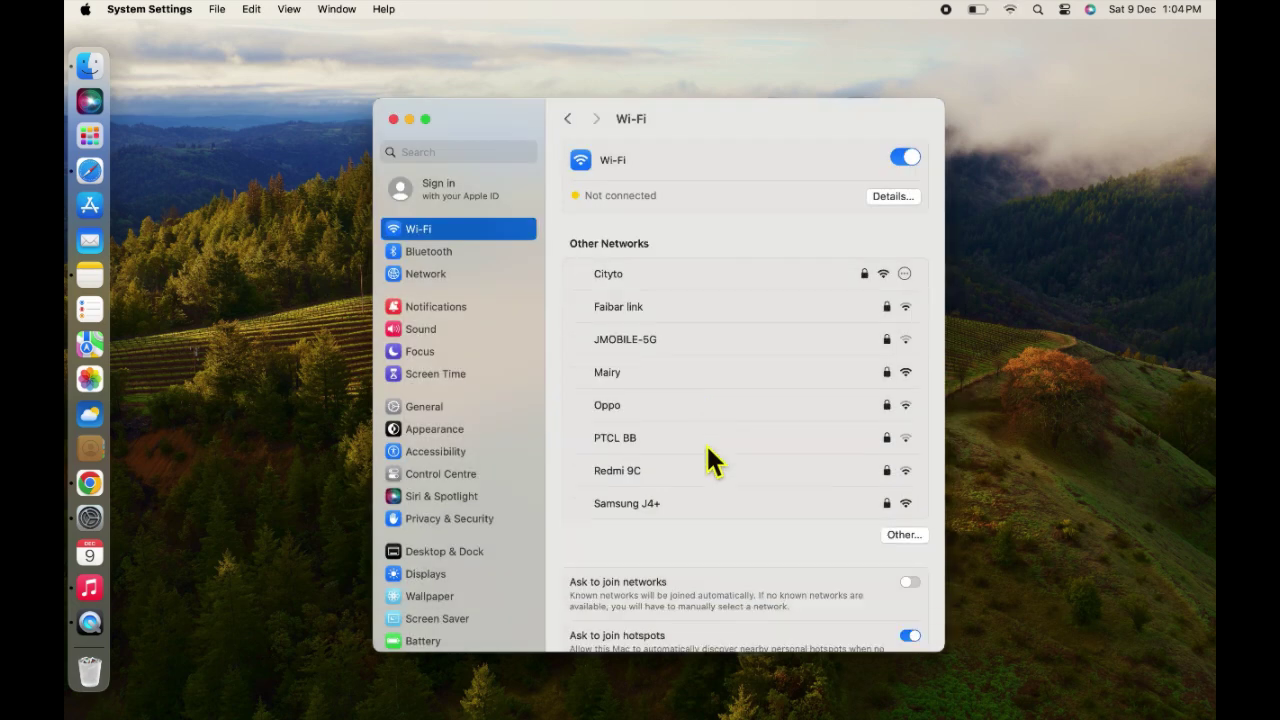
{"action": "left_click", "coordinate": [394, 120]}
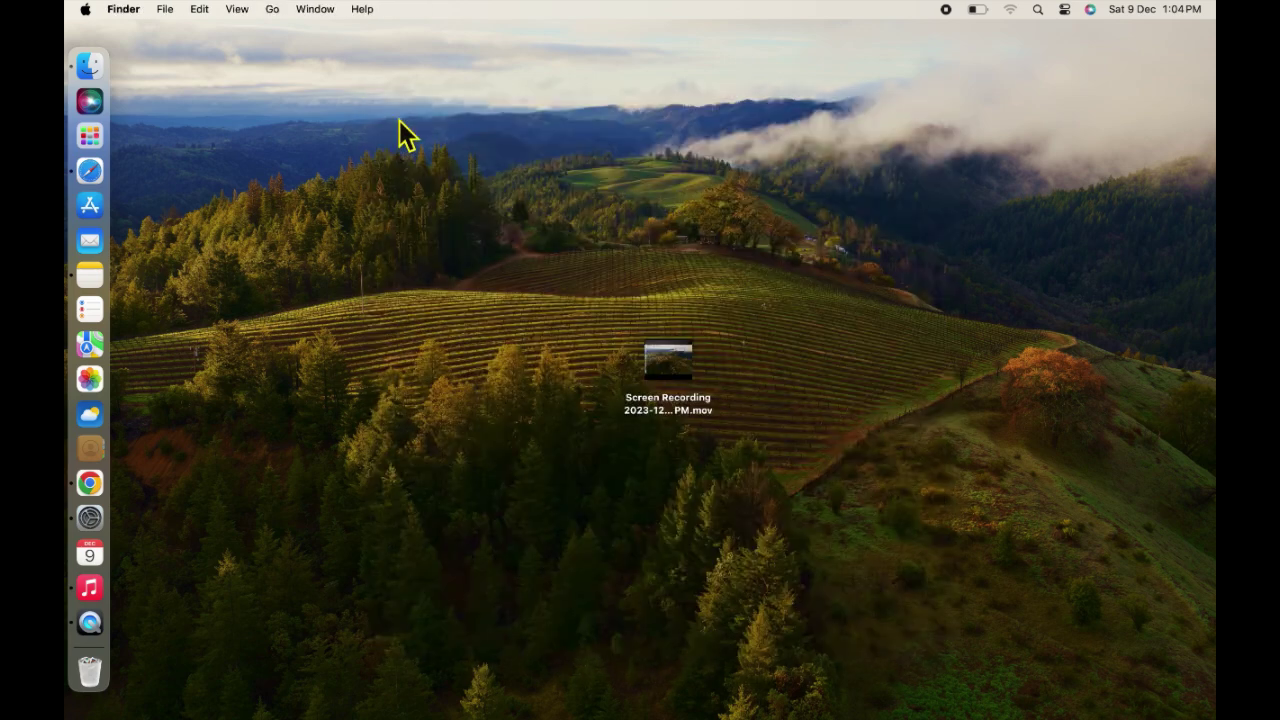
Restart the Mac from the Apple menu and confirm the restart.
{"action": "left_click", "coordinate": [88, 10]}
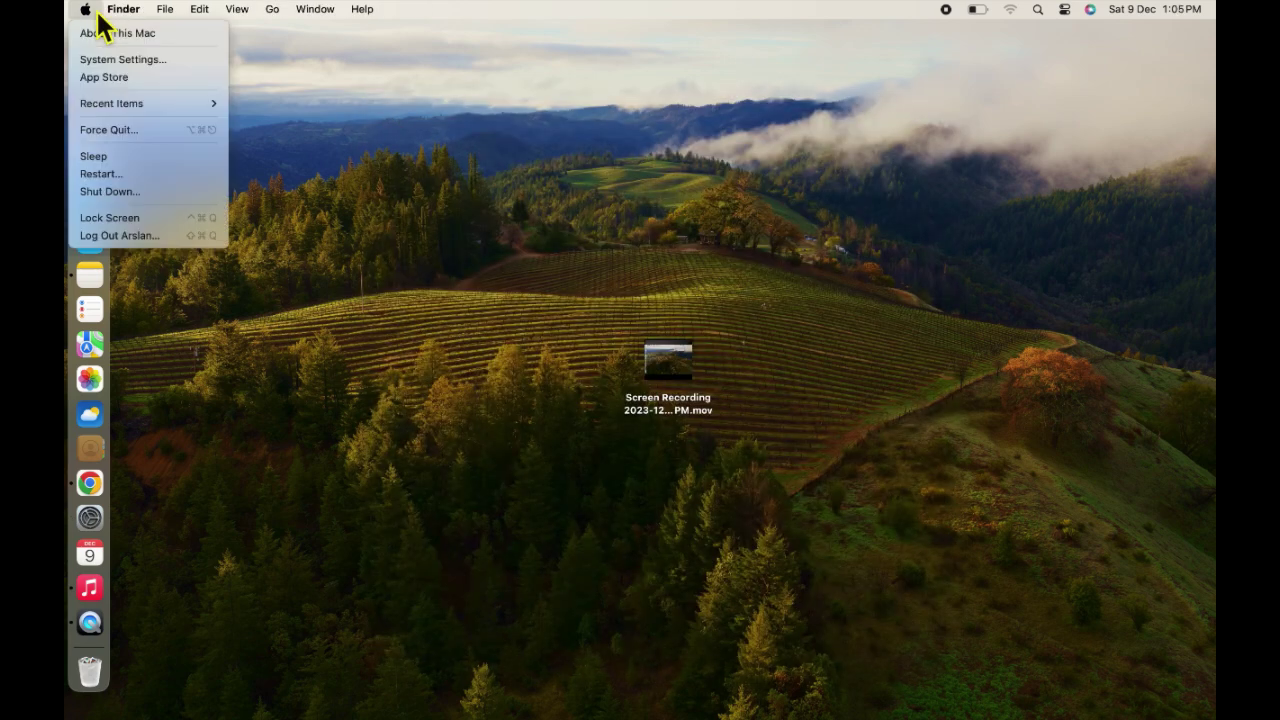
{"action": "left_click", "coordinate": [124, 175]}
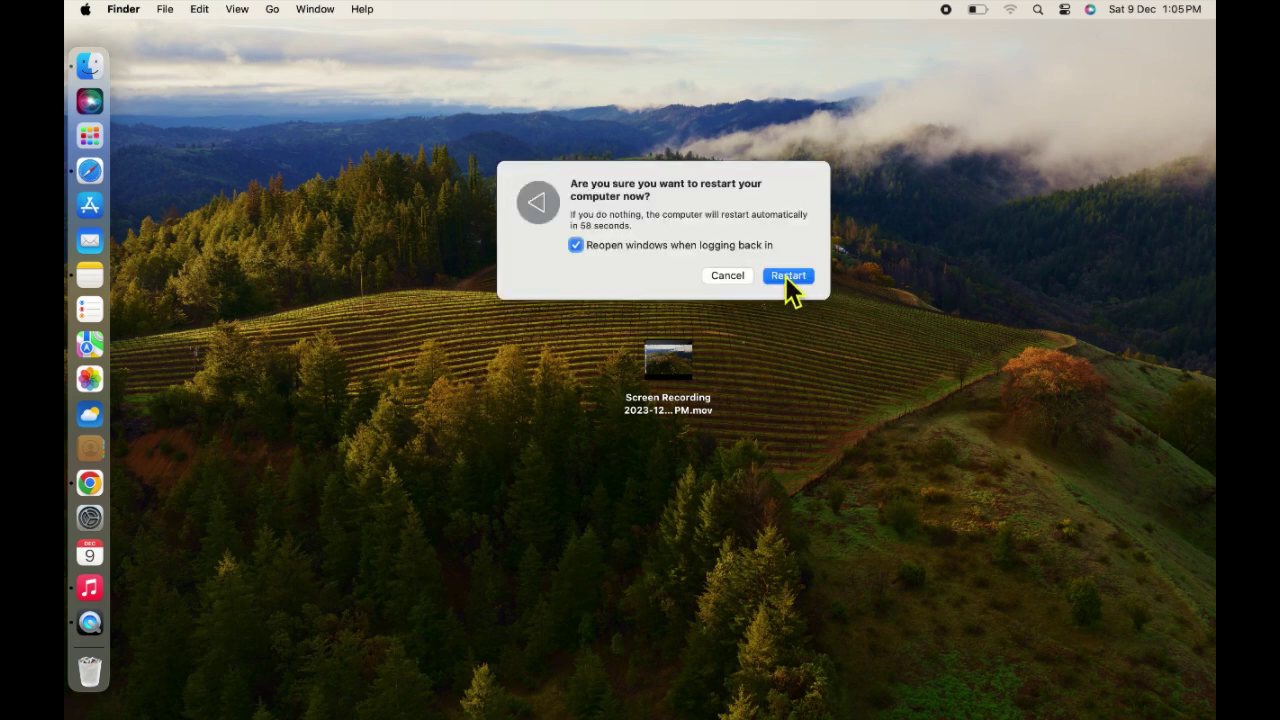
{"action": "left_click", "coordinate": [787, 279]}
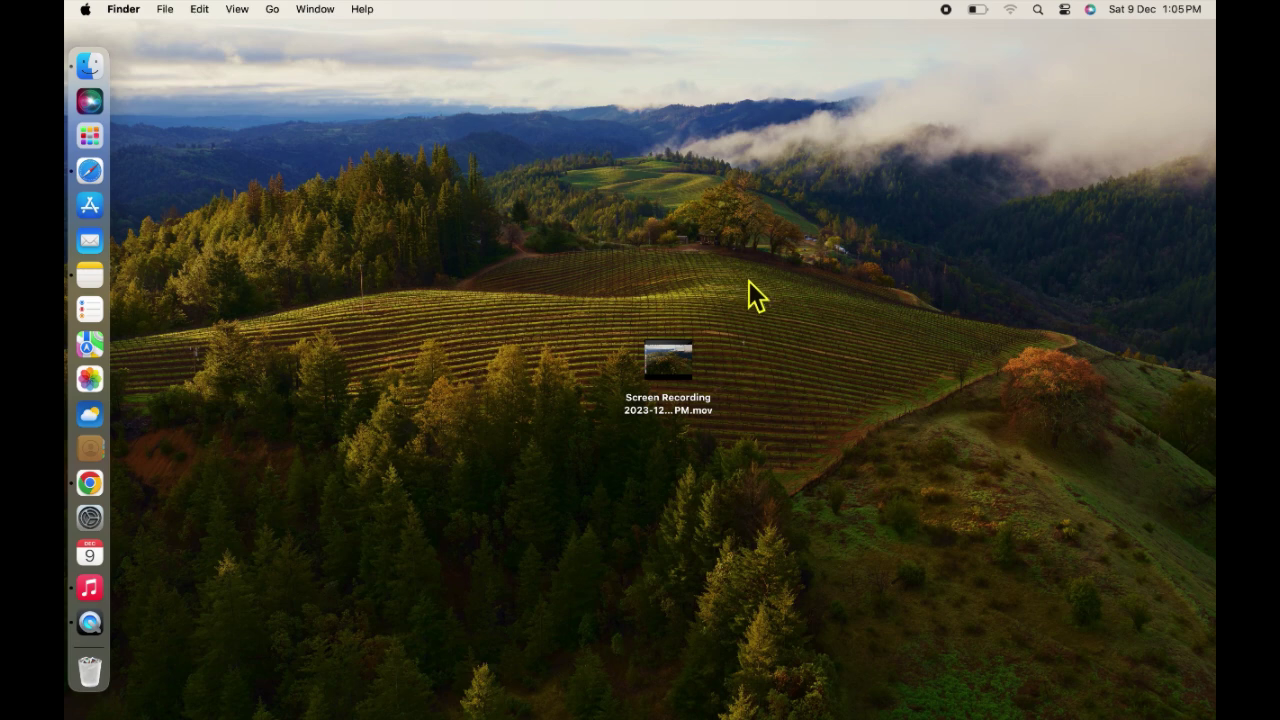
Join Cityto from the menu-bar Wi-Fi list, entering the network password.
{"action": "left_click", "coordinate": [1012, 12]}
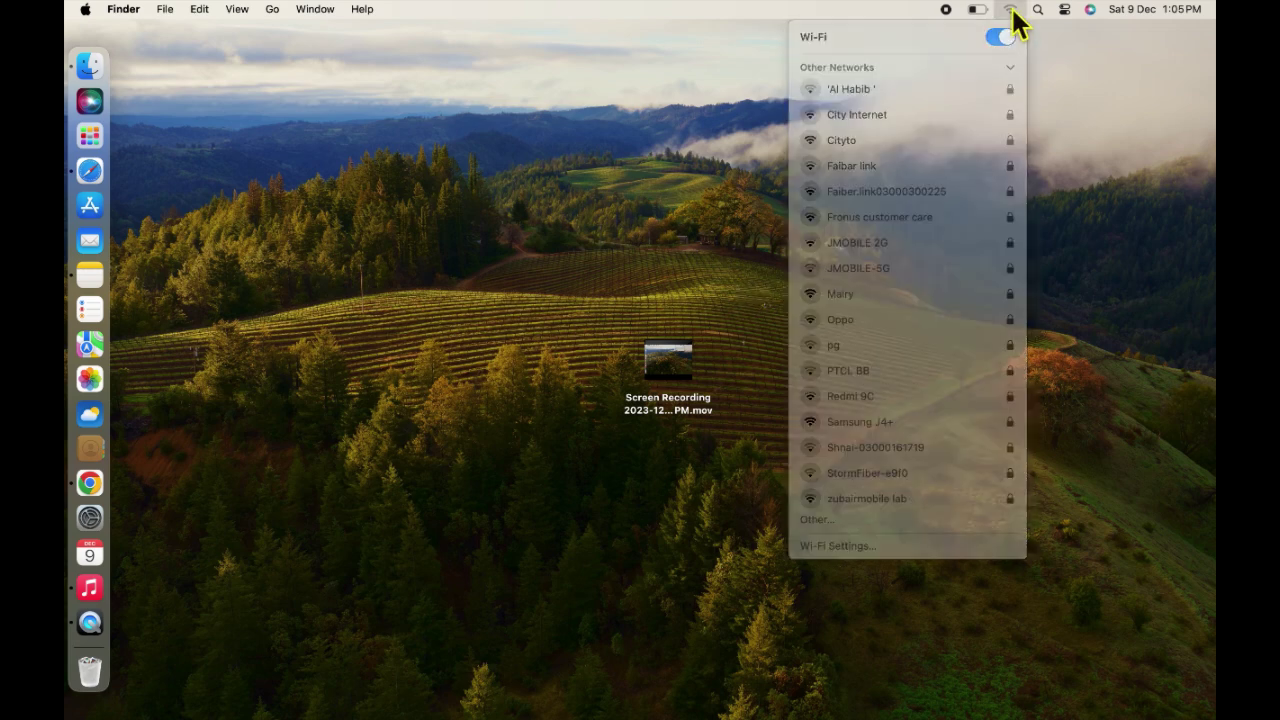
{"action": "left_click", "coordinate": [1012, 12]}
{"action": "left_click", "coordinate": [1014, 10]}
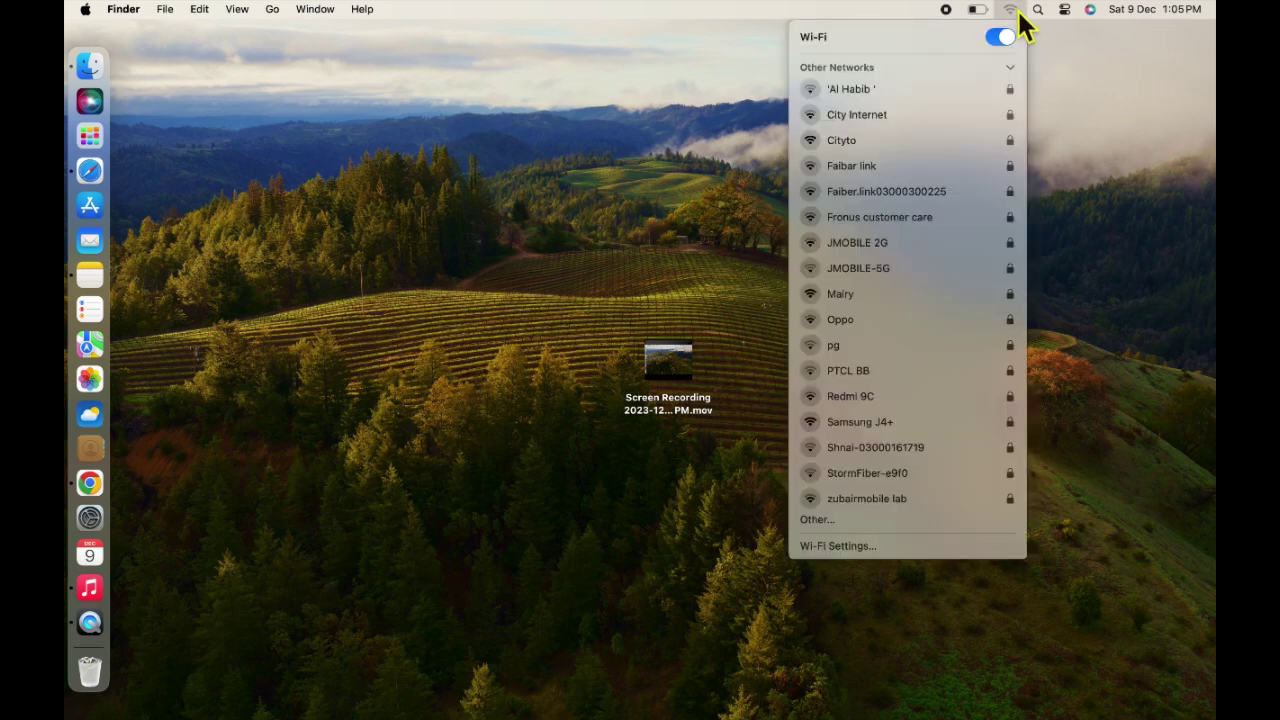
{"action": "left_click", "coordinate": [886, 141]}
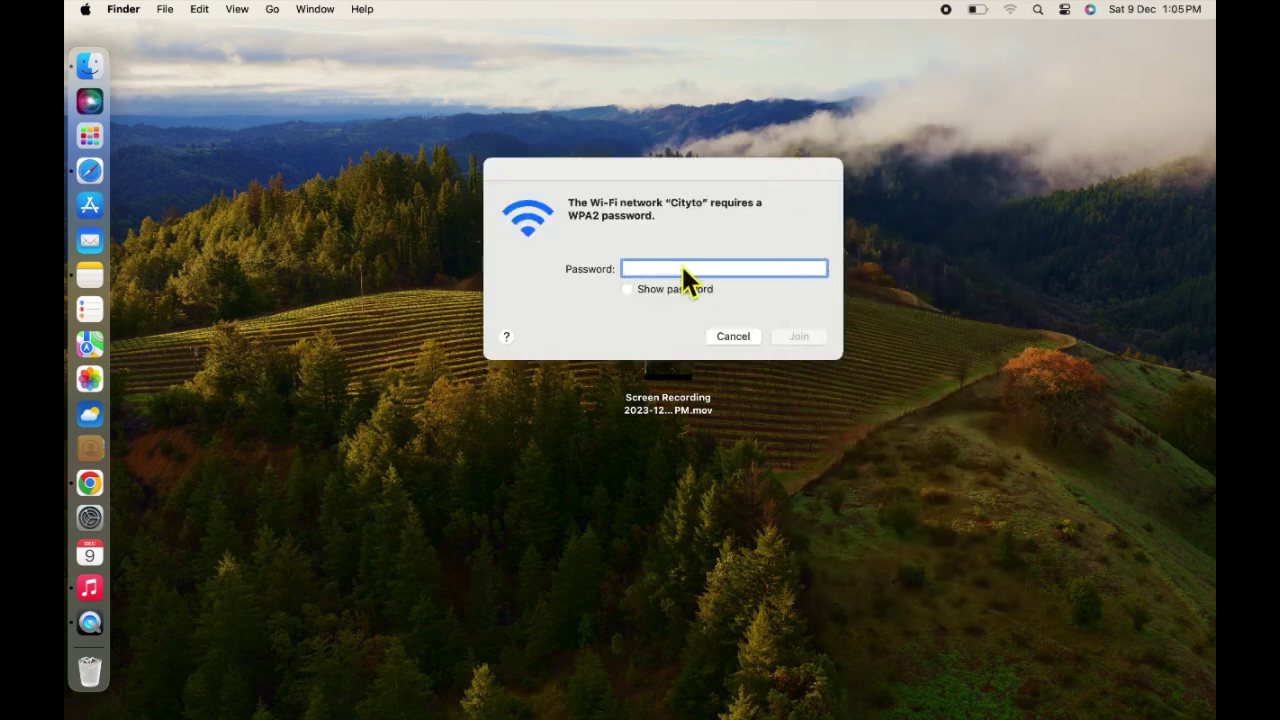
{"action": "type", "text": "••••••••"}
{"action": "key", "text": "Return"}
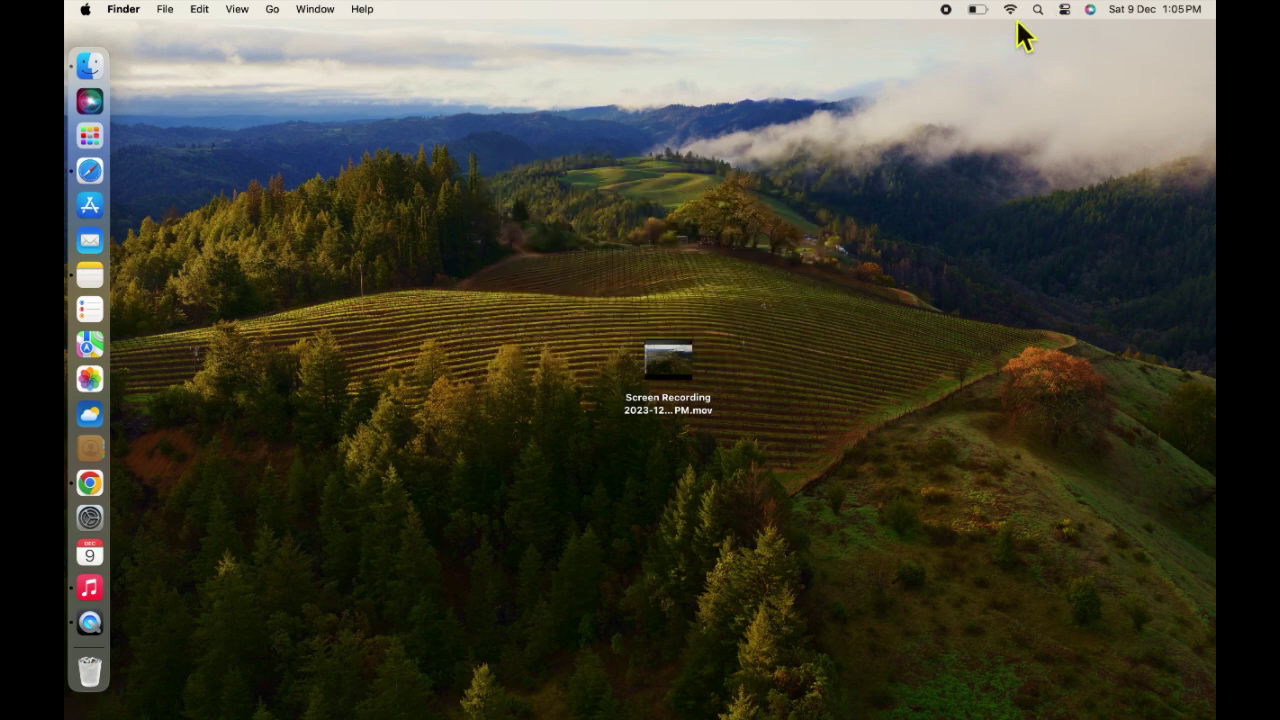
{"action": "left_click", "coordinate": [1012, 12]}
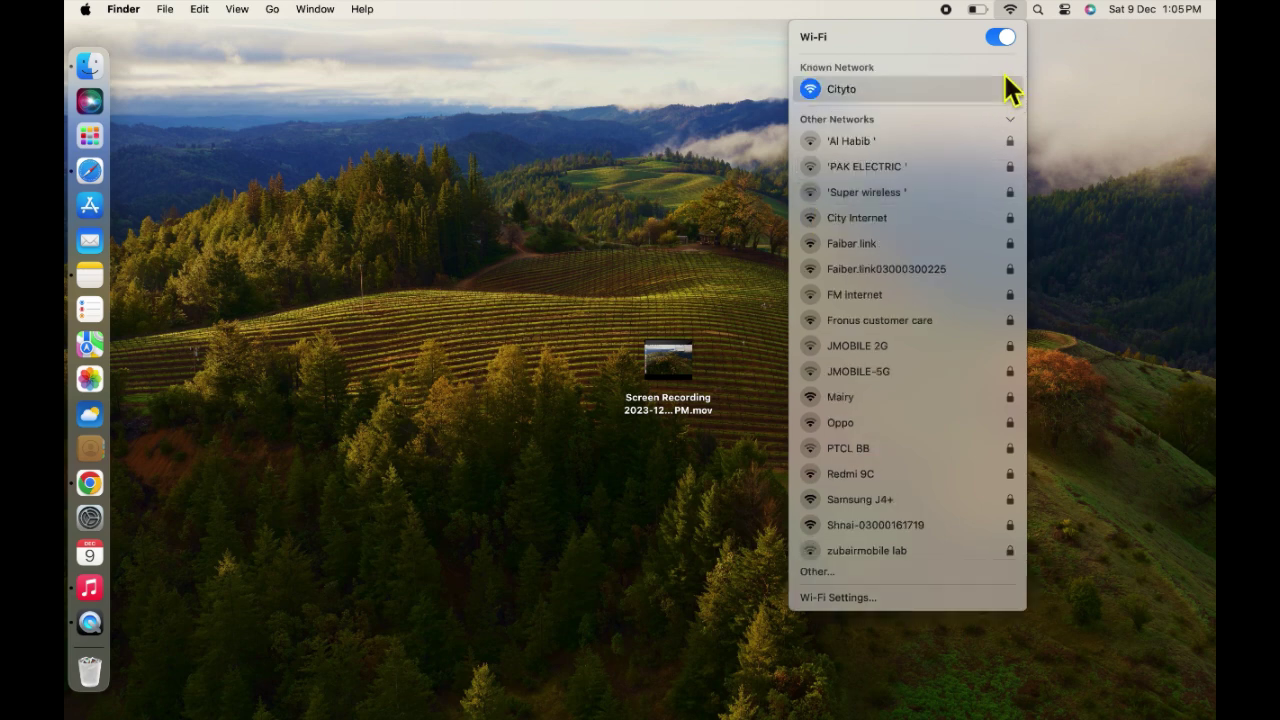
{"action": "left_click", "coordinate": [708, 170]}
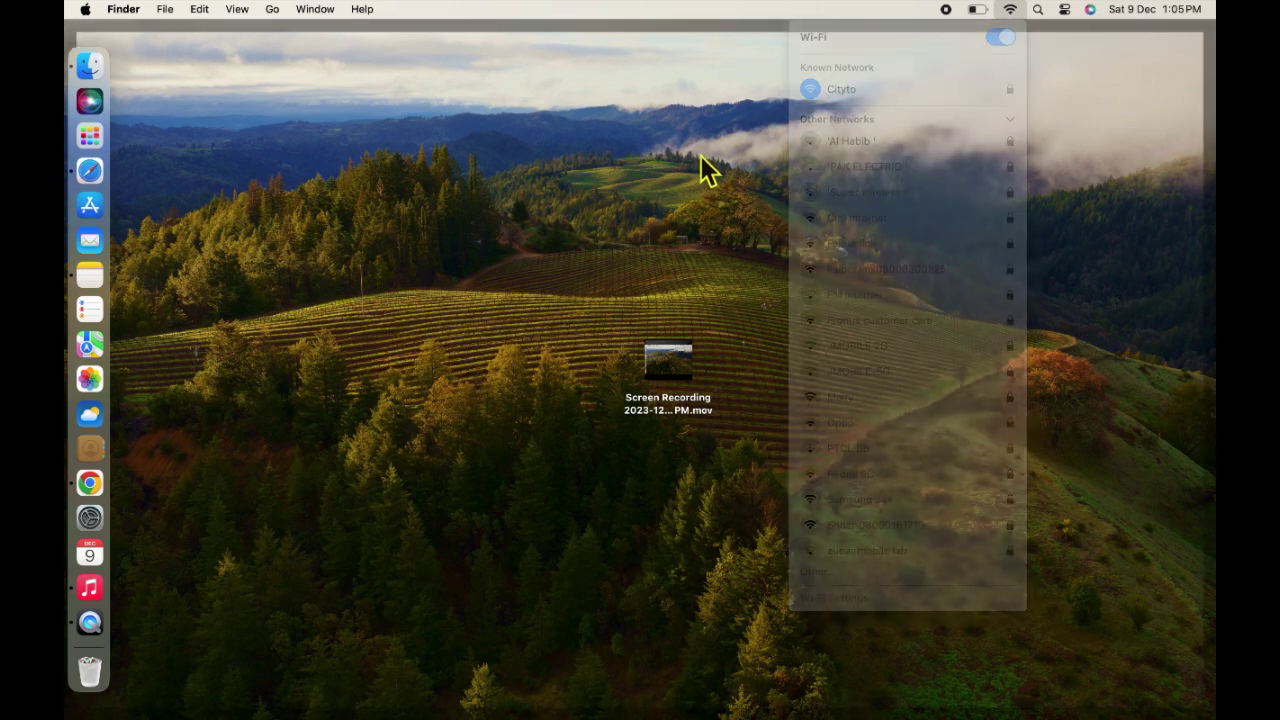